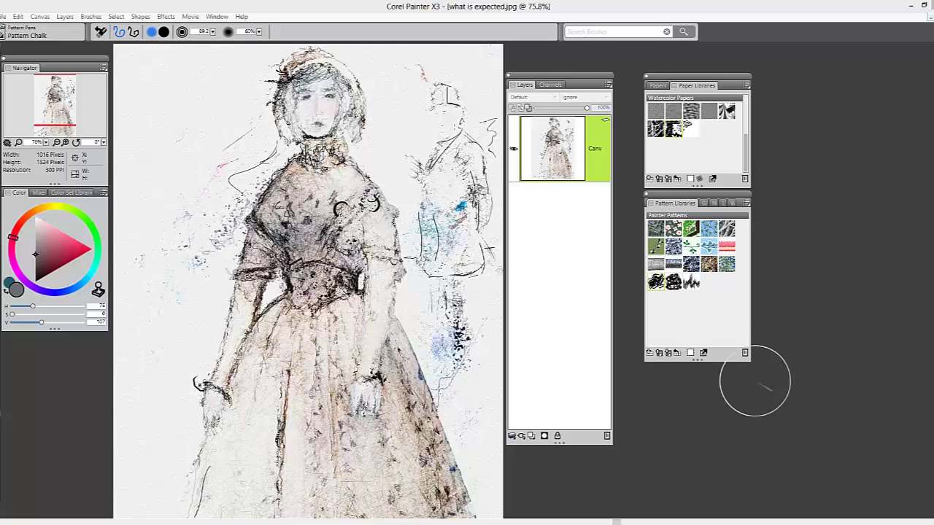
pyautogui.click(769, 429)
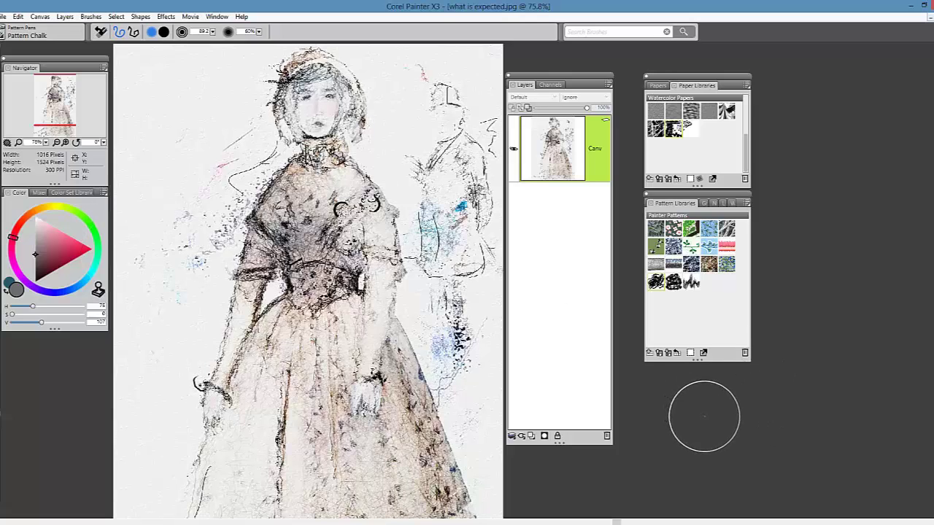
pyautogui.scroll(-1, 690, 409)
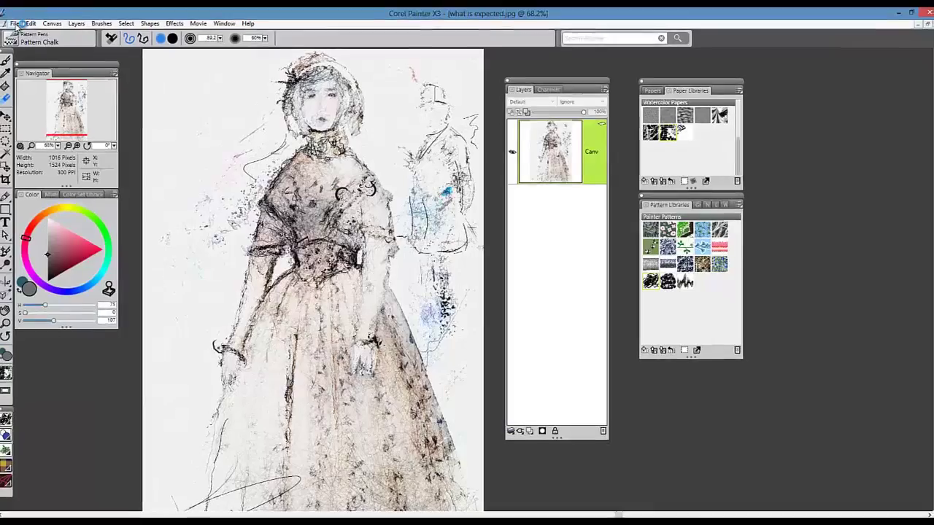
# Start placing an image and browse to Documents > TEXTURE FOLDER > KB's Watercolor Textures.
pyautogui.click(14, 23)
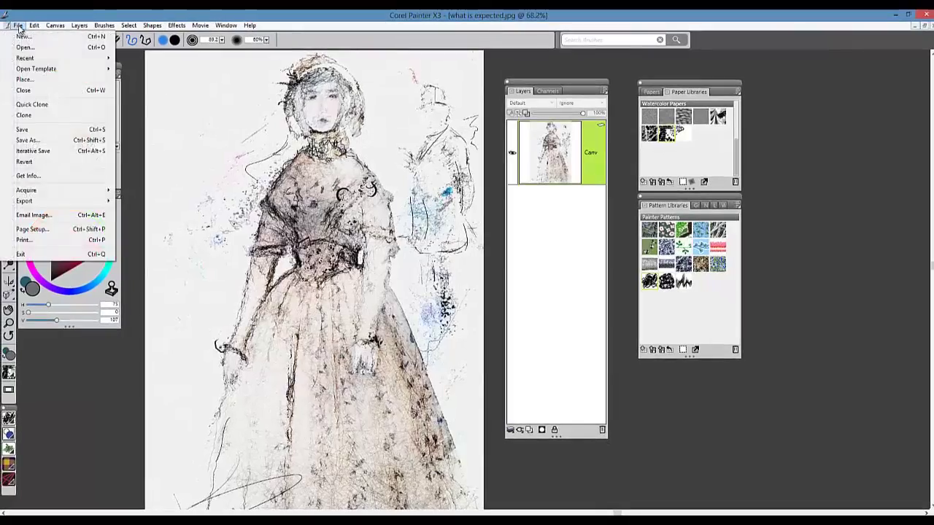
pyautogui.click(33, 53)
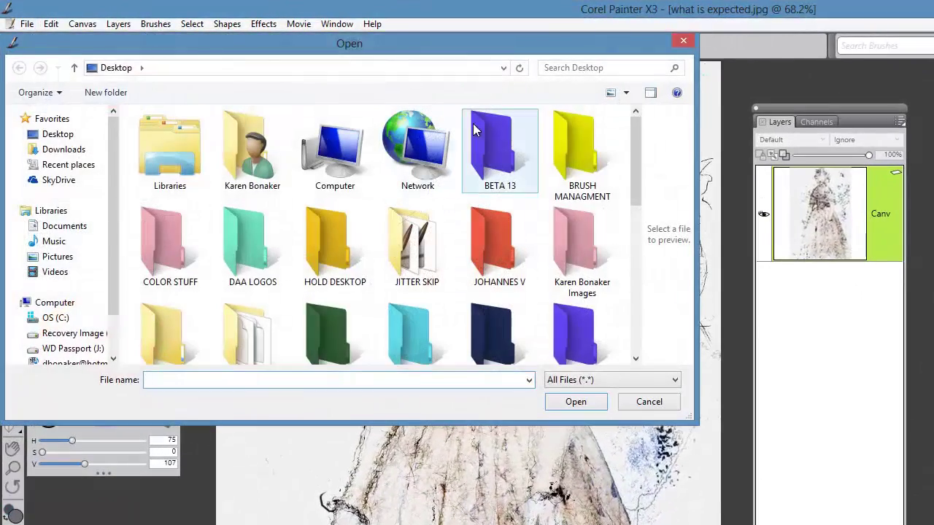
pyautogui.click(64, 228)
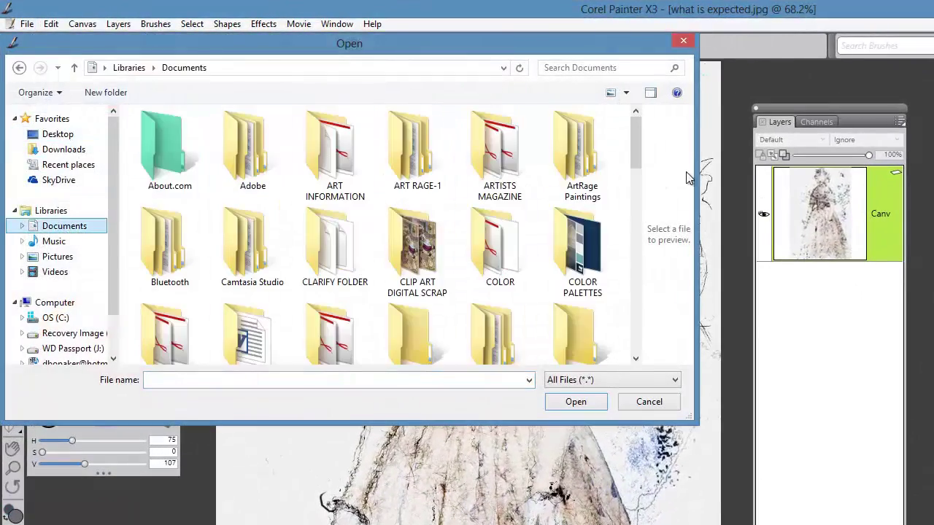
pyautogui.moveTo(636, 150); pyautogui.dragTo(633, 362)
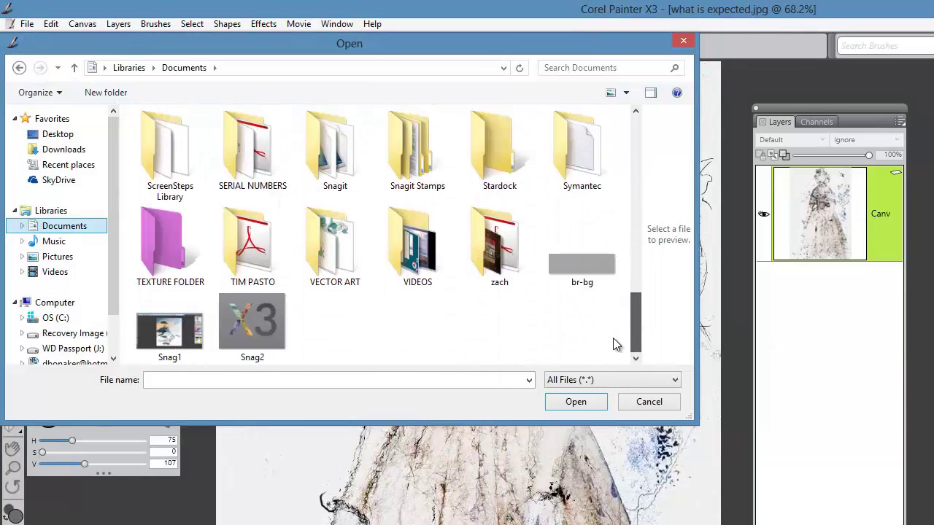
pyautogui.doubleClick(164, 252)
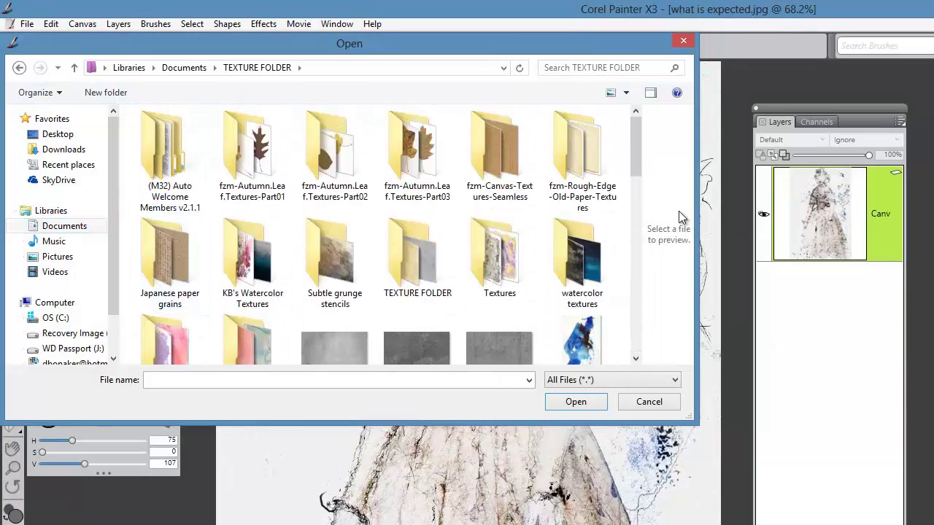
pyautogui.scroll(-1, 636, 182)
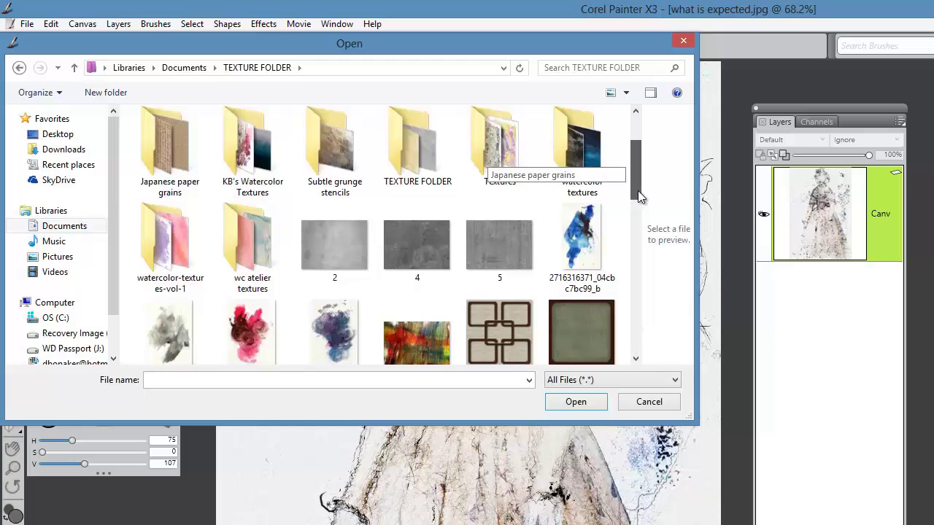
pyautogui.scroll(1, 639, 193)
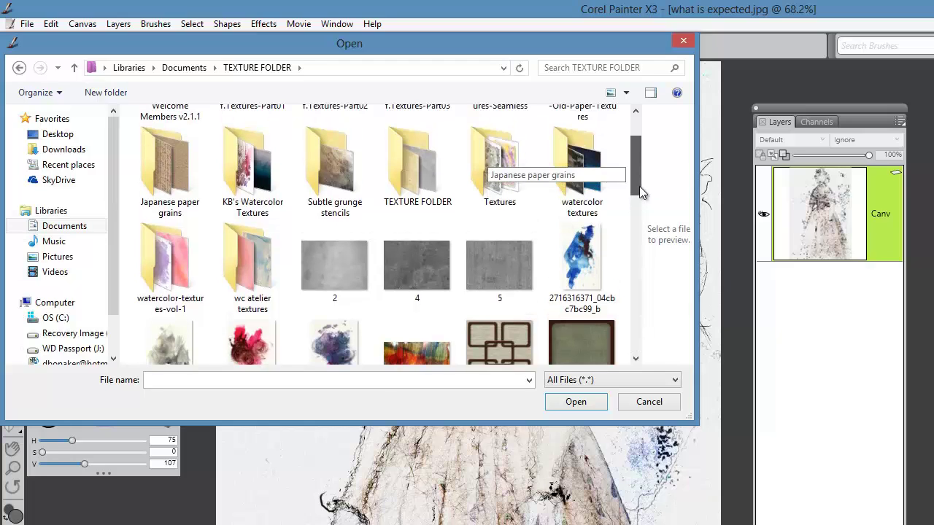
pyautogui.doubleClick(254, 184)
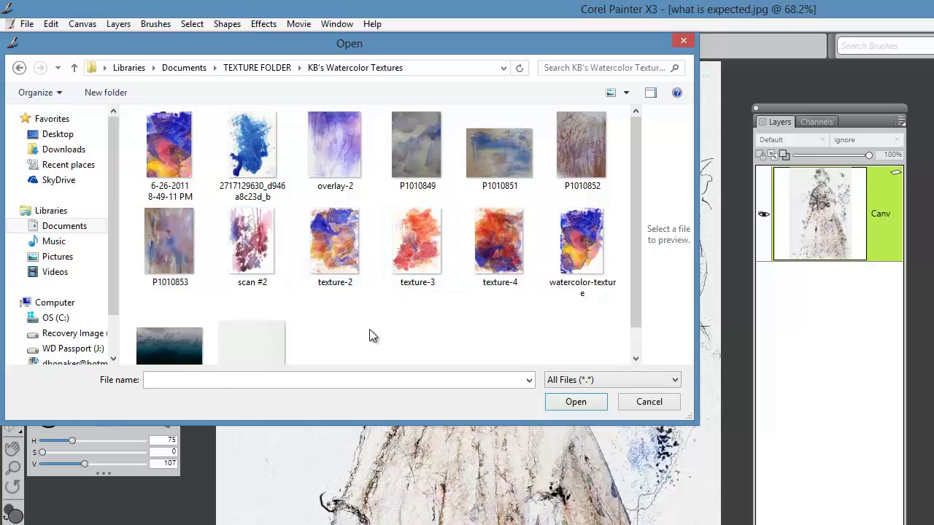
# Place scan #2 over the figure sketch at 61% scale, converting its colours to the document profile Adobe RGB (1998).
pyautogui.click(248, 243)
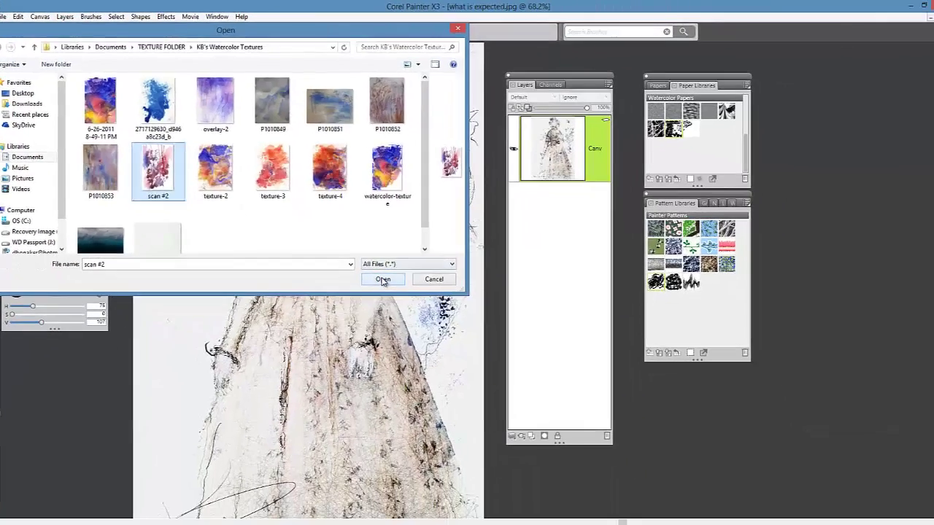
pyautogui.click(383, 279)
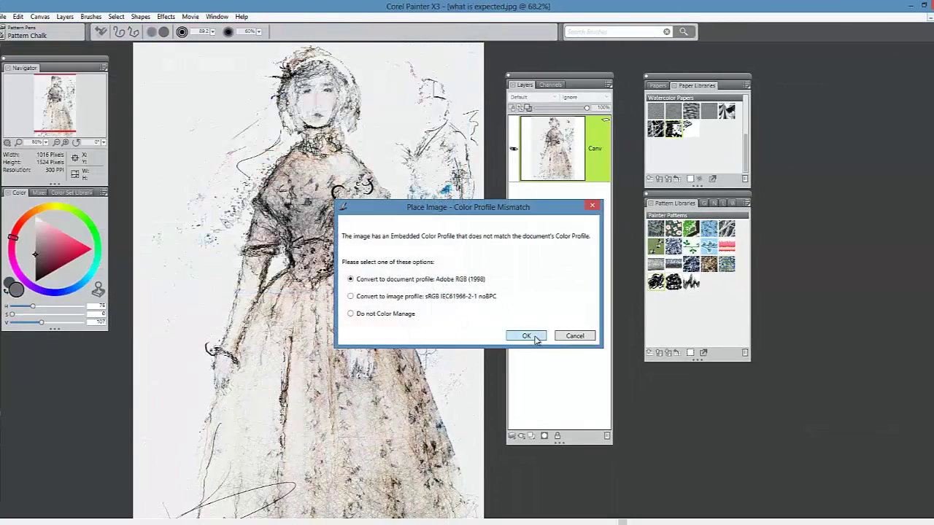
pyautogui.click(528, 336)
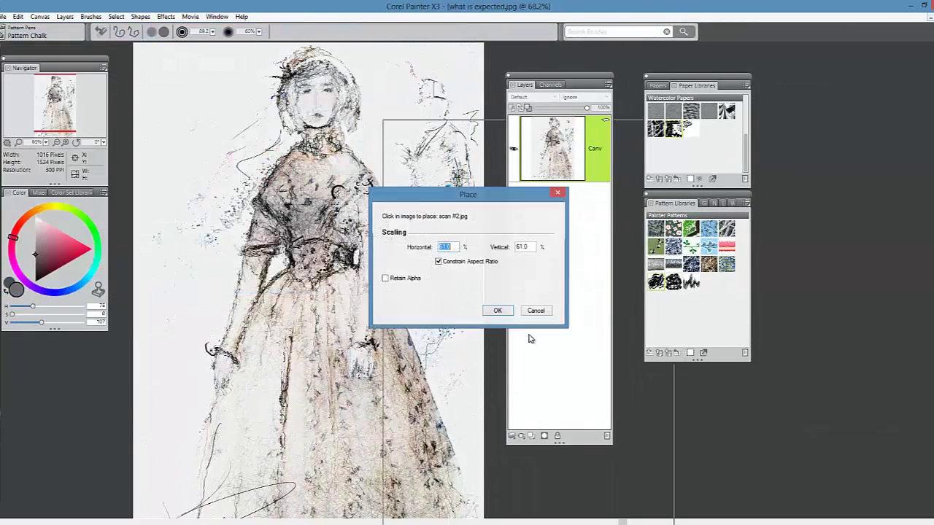
pyautogui.click(312, 294)
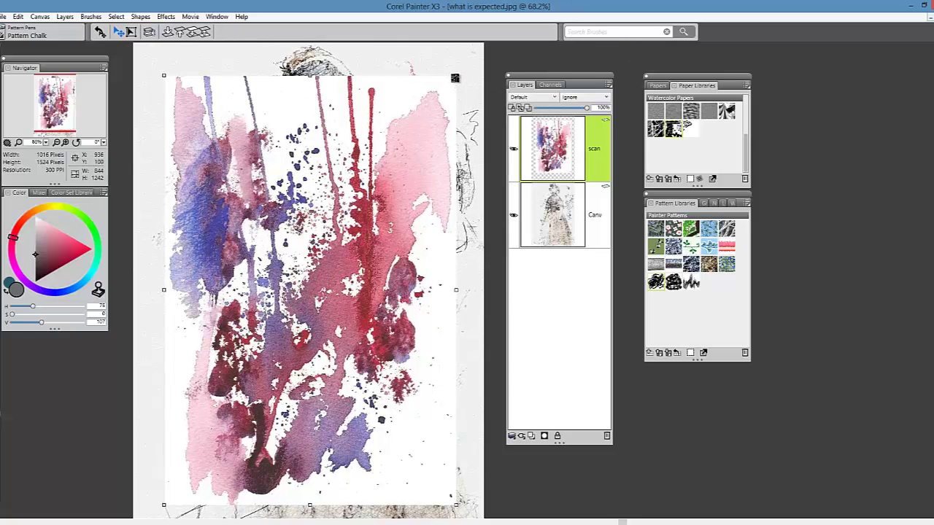
# Enlarge the placed watercolor scan past both sides of the canvas, to about 1095 pixels wide and 1465 pixels high.
pyautogui.moveTo(457, 74); pyautogui.dragTo(479, 41)
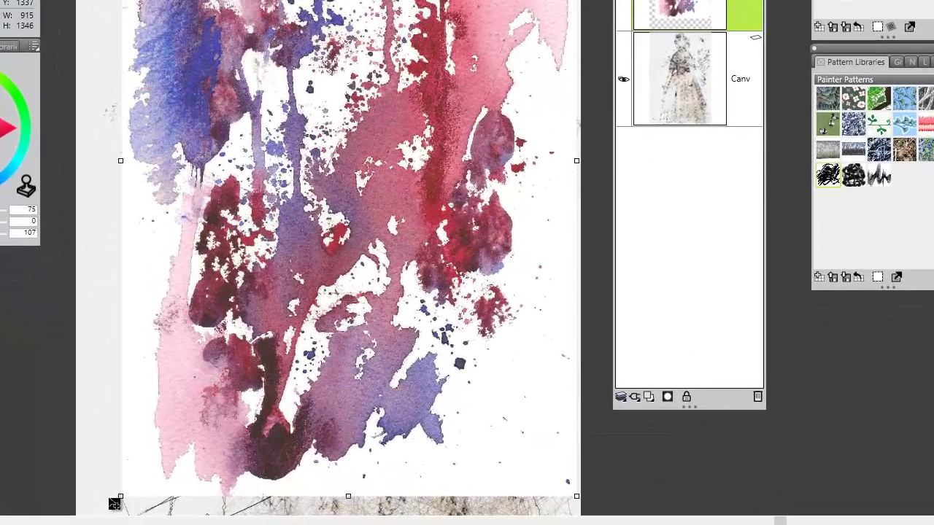
pyautogui.moveTo(115, 504); pyautogui.dragTo(79, 523)
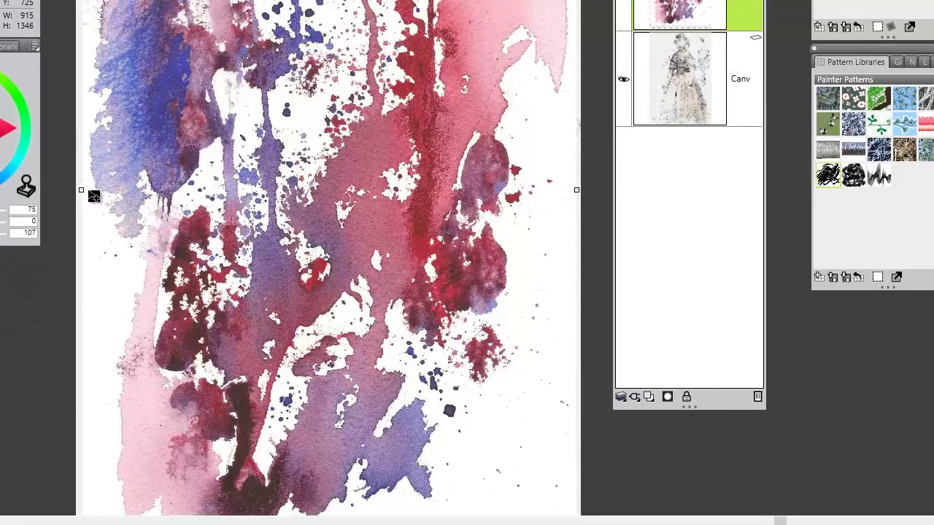
pyautogui.moveTo(80, 189); pyautogui.dragTo(65, 190)
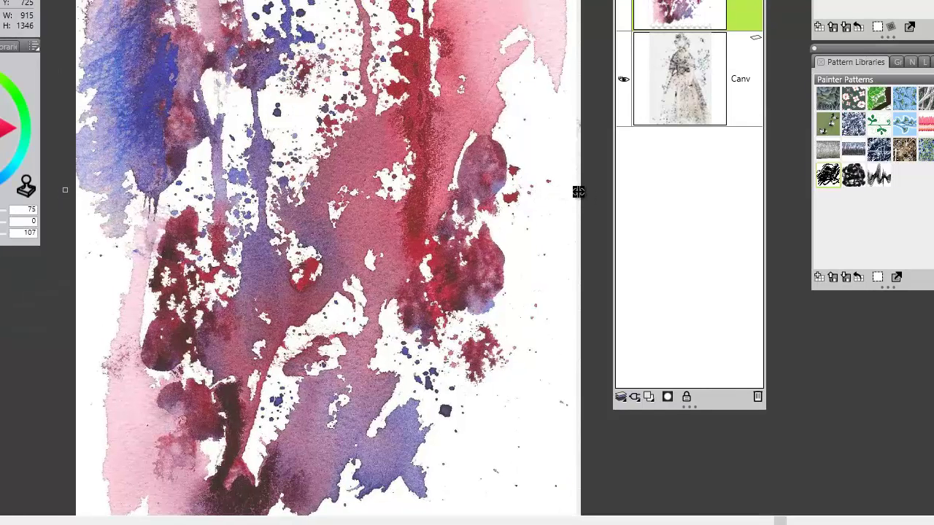
pyautogui.moveTo(599, 191); pyautogui.dragTo(608, 193)
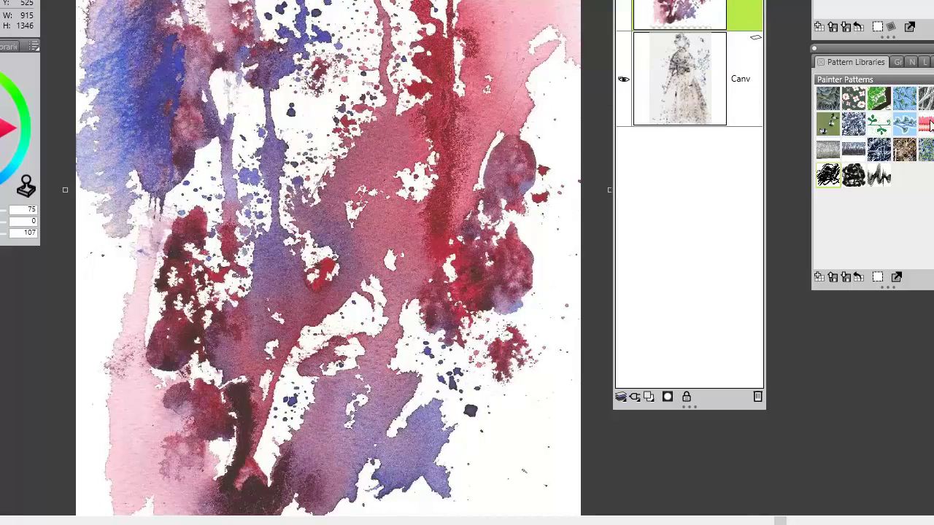
# Stretch the scan's lower edge past the bottom of the canvas so the layer is about 1570 pixels high.
pyautogui.hotkey('ctrl', '+')
pyautogui.hotkey('ctrl', '+')
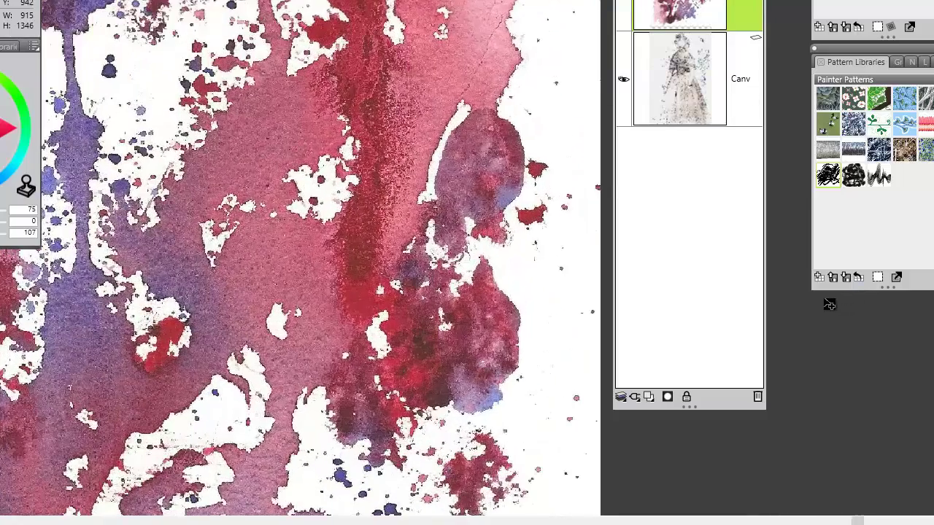
pyautogui.hotkey('ctrl', '0')
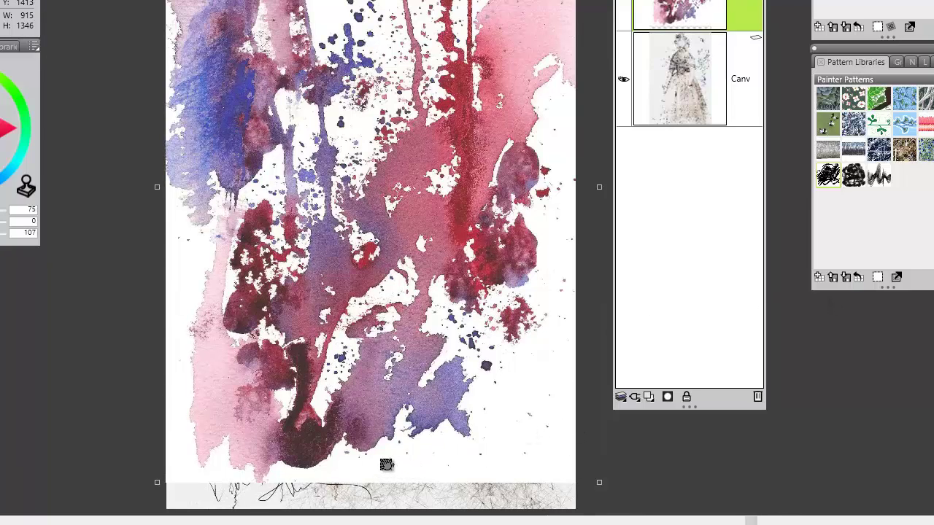
pyautogui.moveTo(386, 463); pyautogui.dragTo(384, 338)
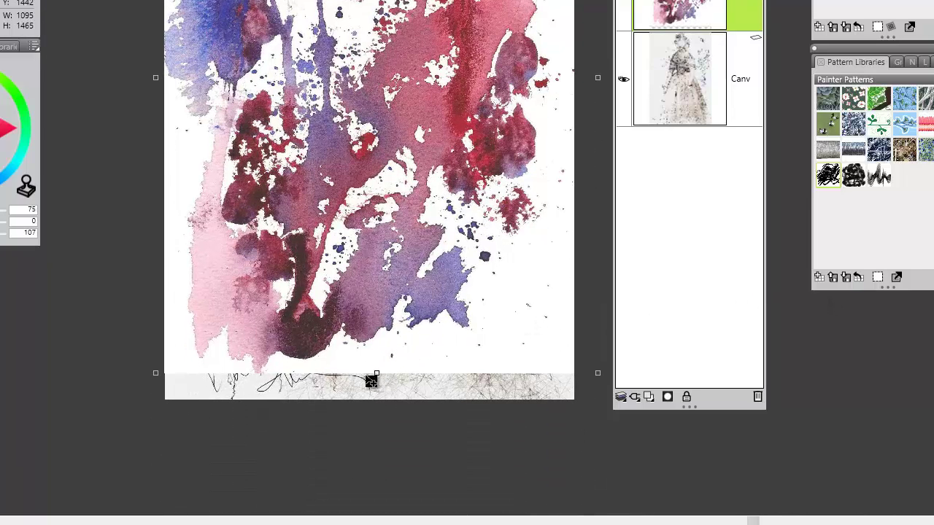
pyautogui.moveTo(376, 374); pyautogui.dragTo(375, 420)
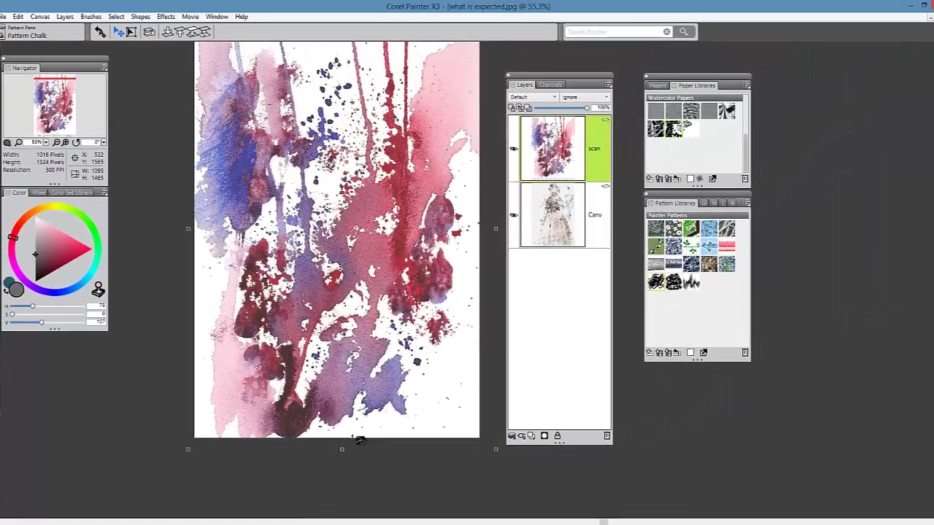
# Set the scan layer's composite method to Multiply so it blends with the sketch.
pyautogui.click(707, 419)
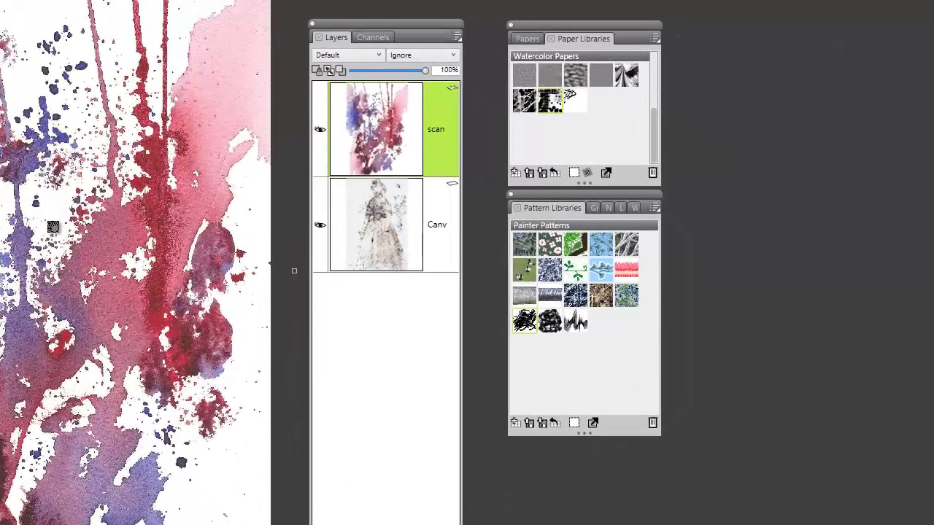
pyautogui.moveTo(53, 227); pyautogui.dragTo(42, 267)
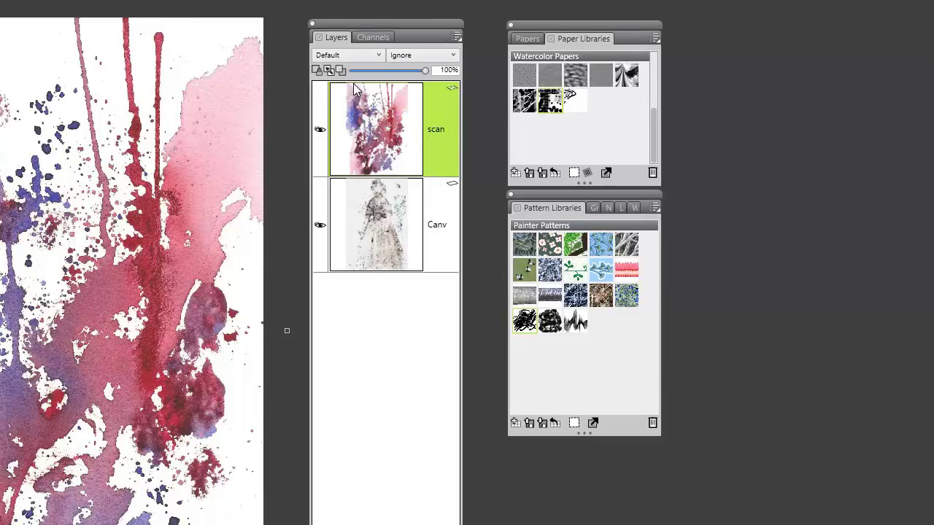
pyautogui.click(344, 56)
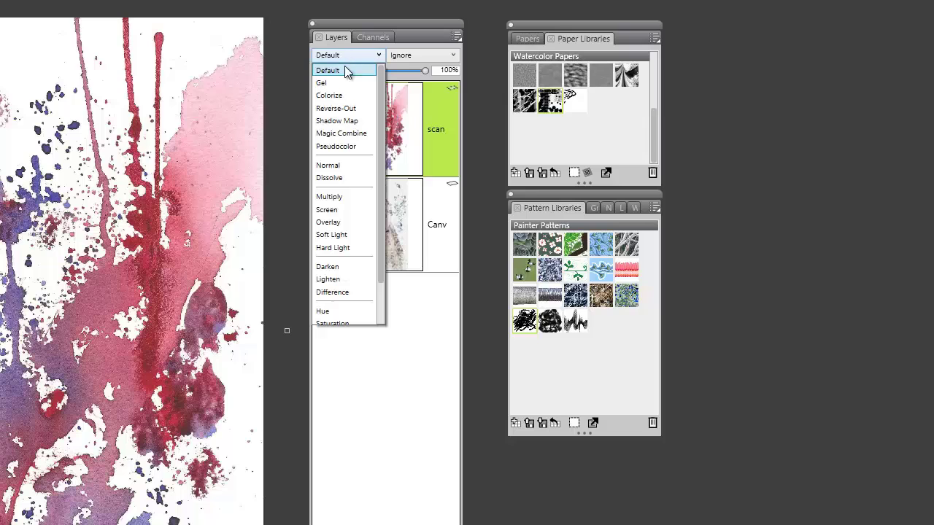
pyautogui.click(329, 197)
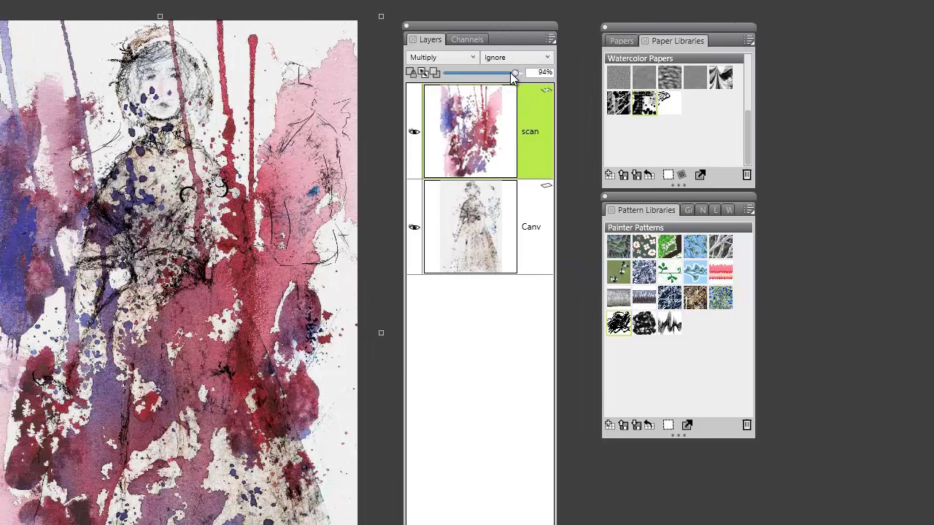
# Try different opacities on the scan layer: 76%, 80%, 100% and 84%.
pyautogui.moveTo(424, 70); pyautogui.dragTo(403, 79)
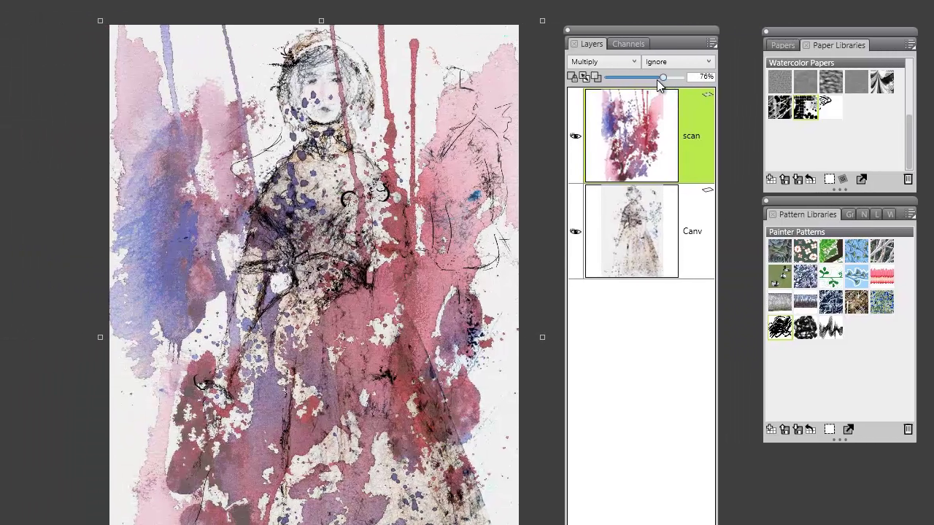
pyautogui.moveTo(660, 85)
pyautogui.mouseDown()
pyautogui.moveTo(648, 84)
pyautogui.moveTo(667, 85)
pyautogui.mouseUp()
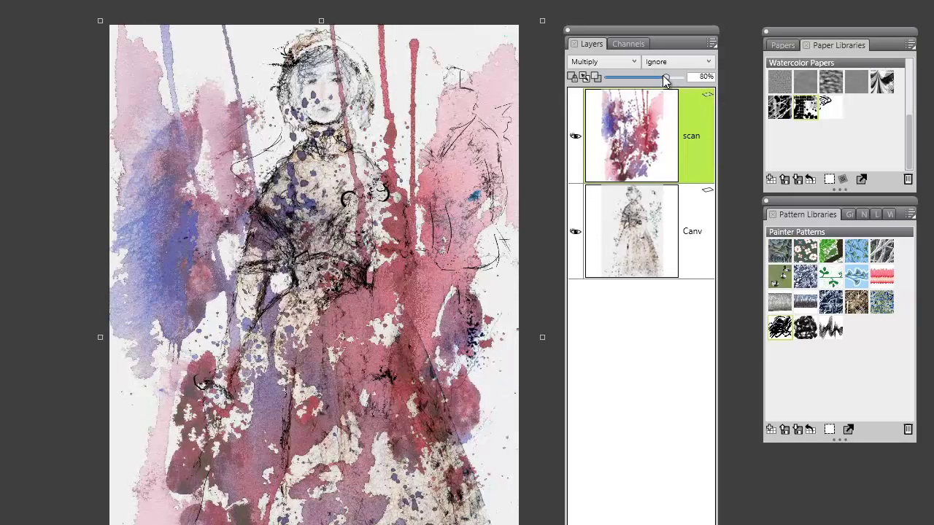
pyautogui.moveTo(665, 80); pyautogui.dragTo(689, 83)
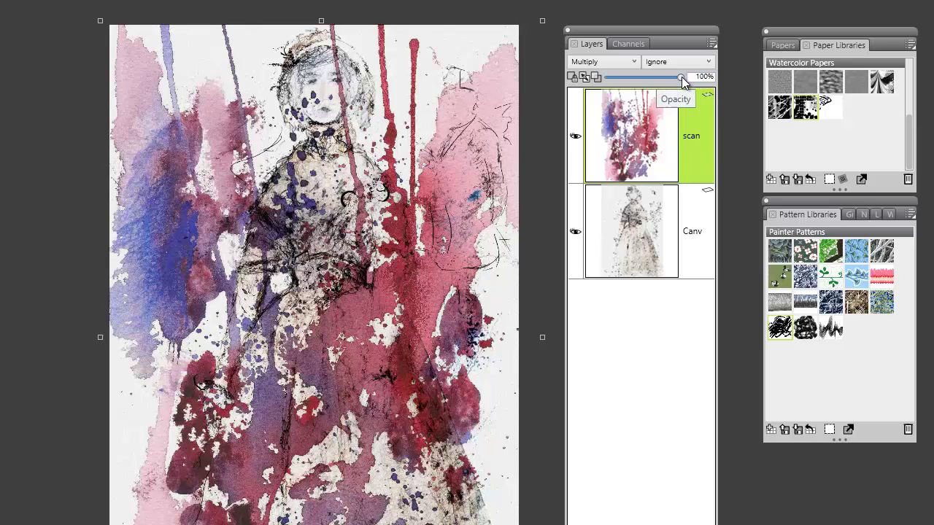
pyautogui.moveTo(683, 78); pyautogui.dragTo(671, 78)
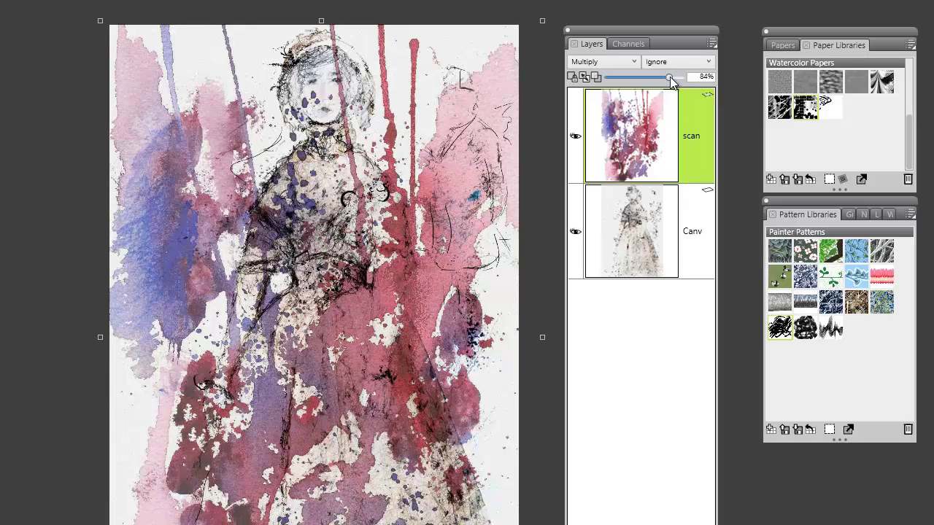
# Try the Overlay composite method on the scan layer at 100% opacity and return it to Multiply.
pyautogui.click(607, 62)
pyautogui.click(588, 178)
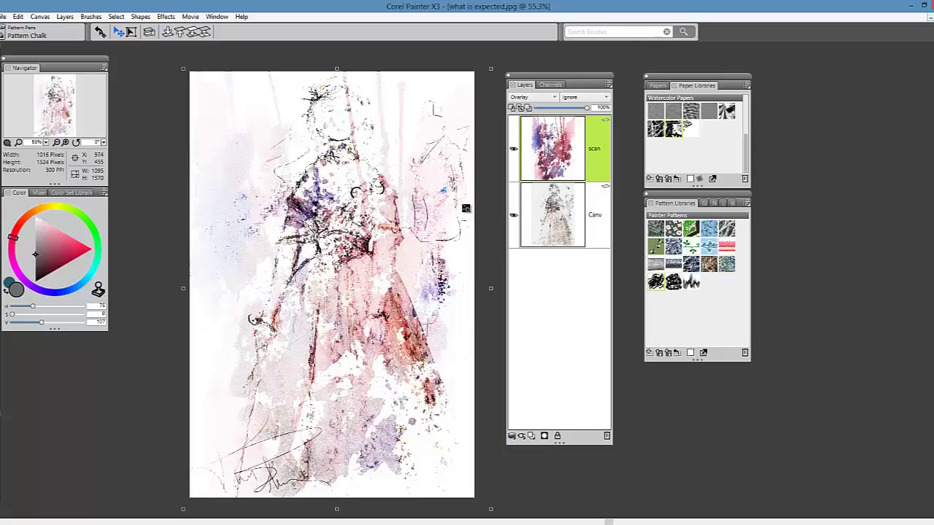
pyautogui.click(540, 100)
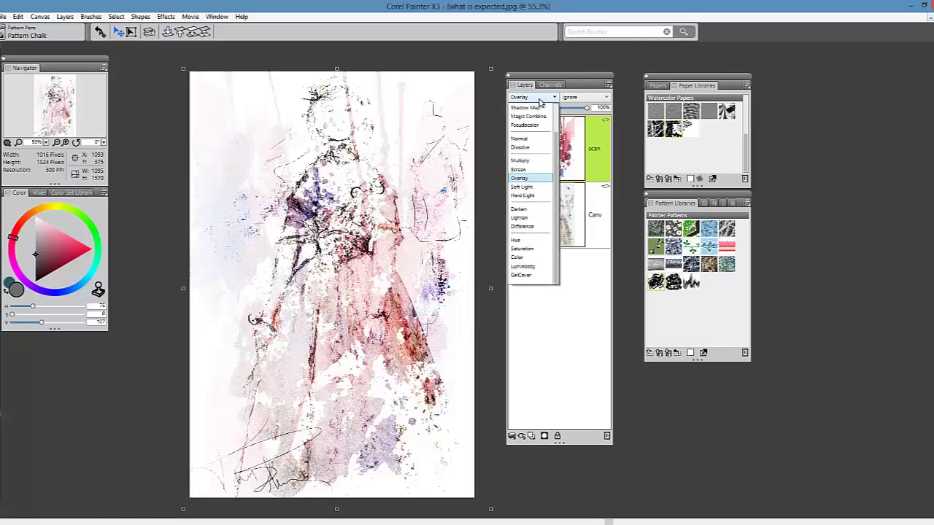
pyautogui.click(532, 162)
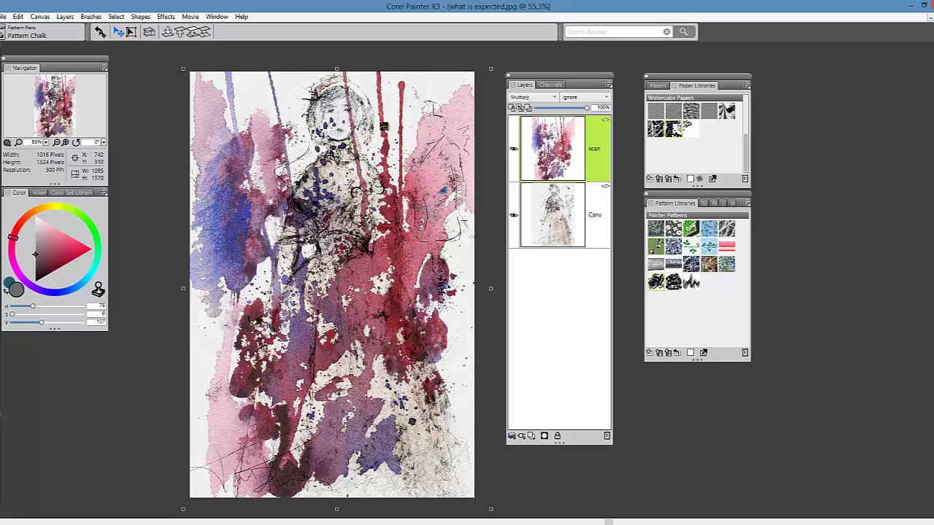
# Convert the placed scan layer to a default layer.
pyautogui.rightClick(562, 146)
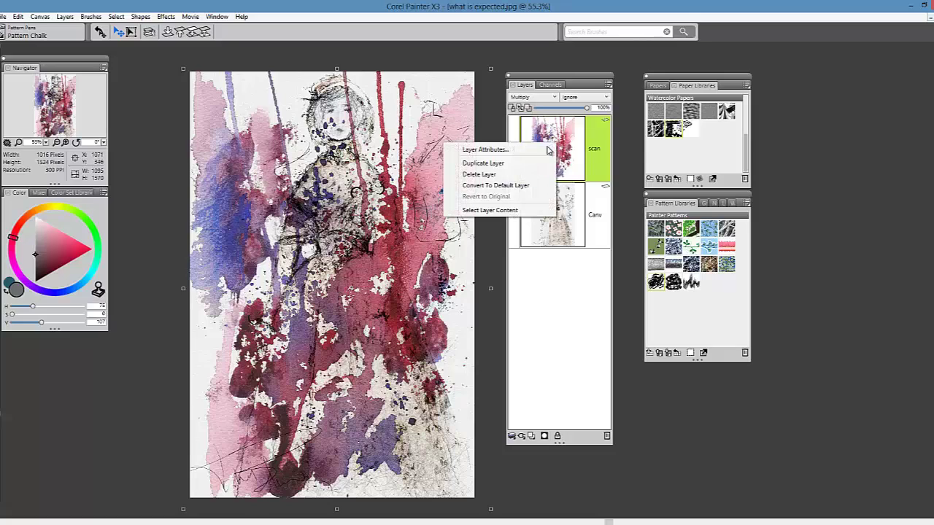
pyautogui.click(519, 185)
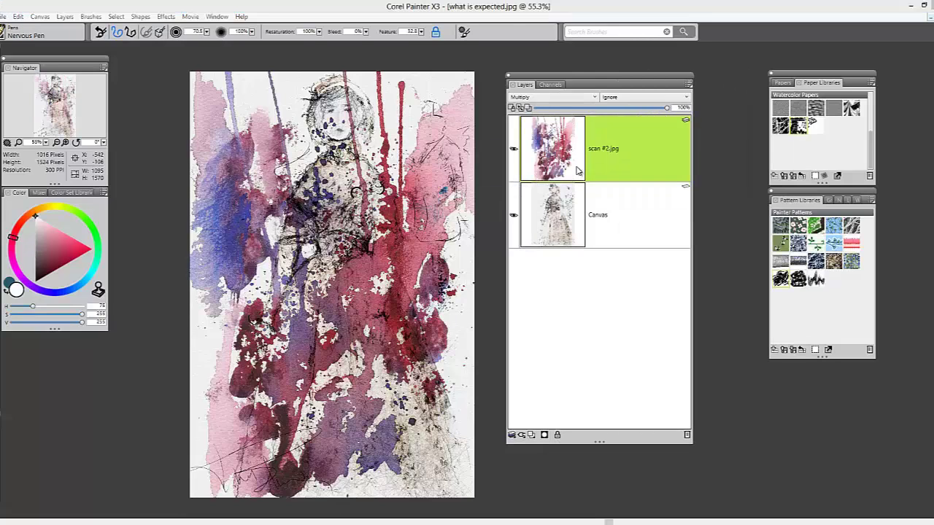
# Add a layer mask to the scan #2.jpg layer and make the mask active for editing.
pyautogui.click(550, 146)
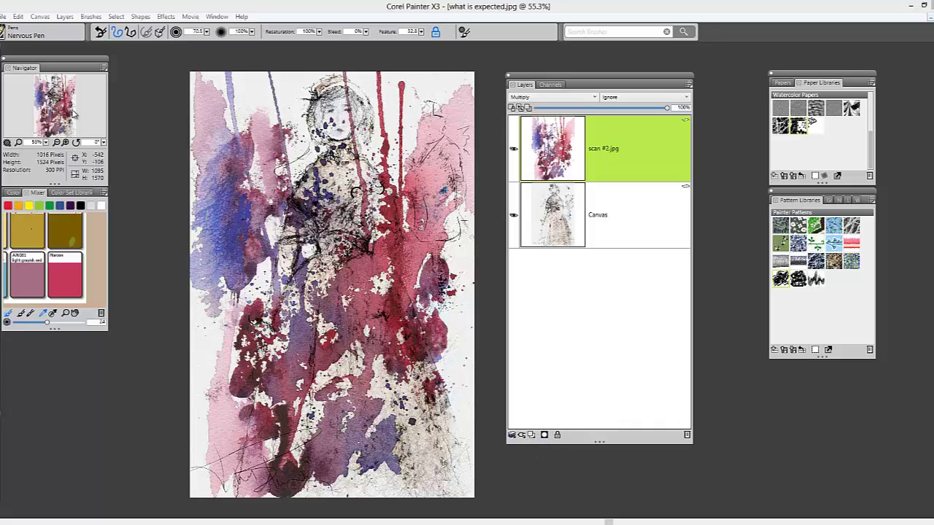
pyautogui.click(544, 436)
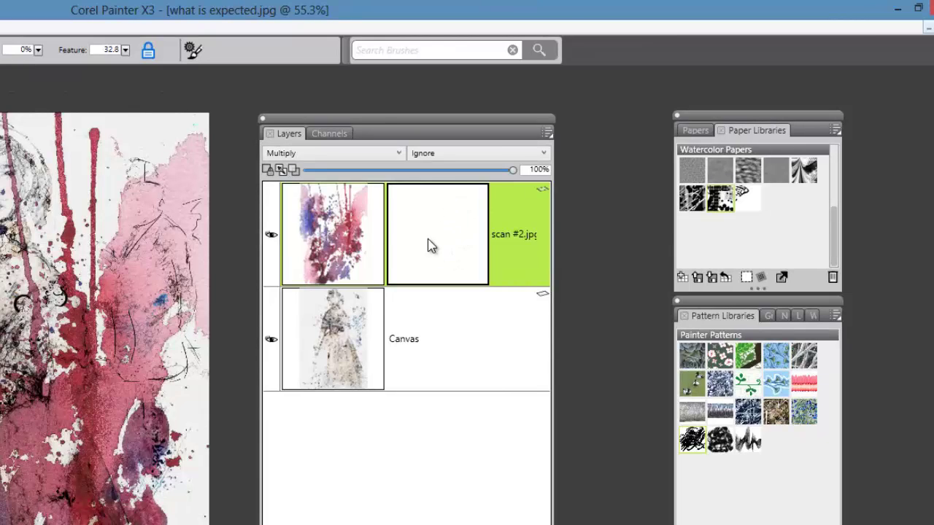
pyautogui.click(336, 245)
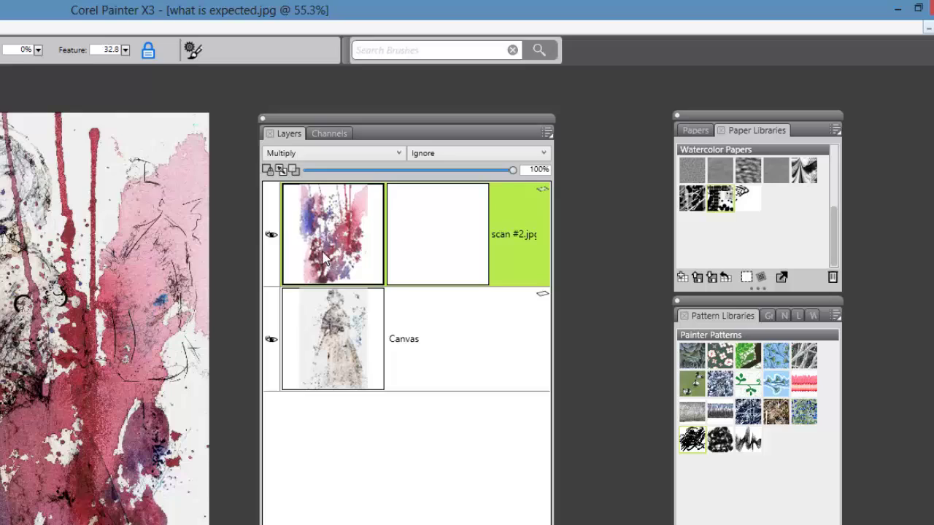
pyautogui.click(437, 228)
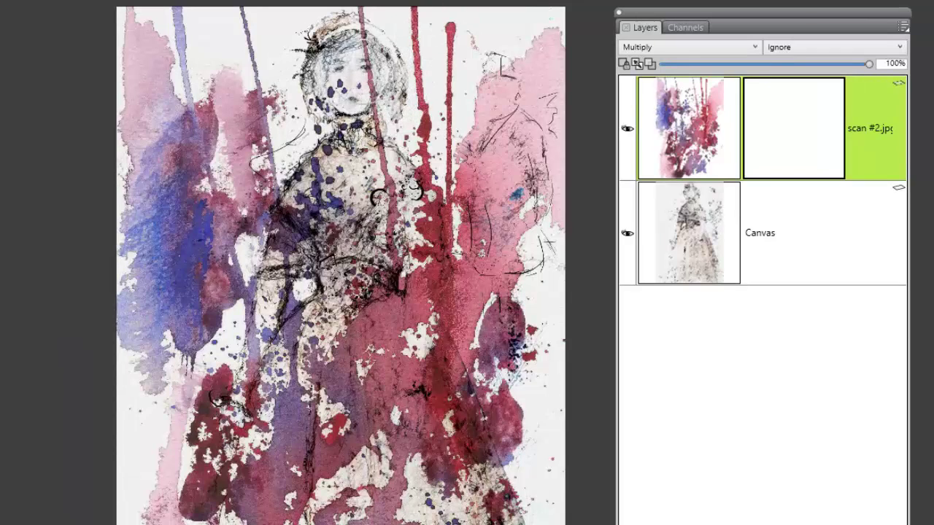
# Commit the scan's reference layer to an image layer, with its mask selected for painting.
pyautogui.click(371, 86)
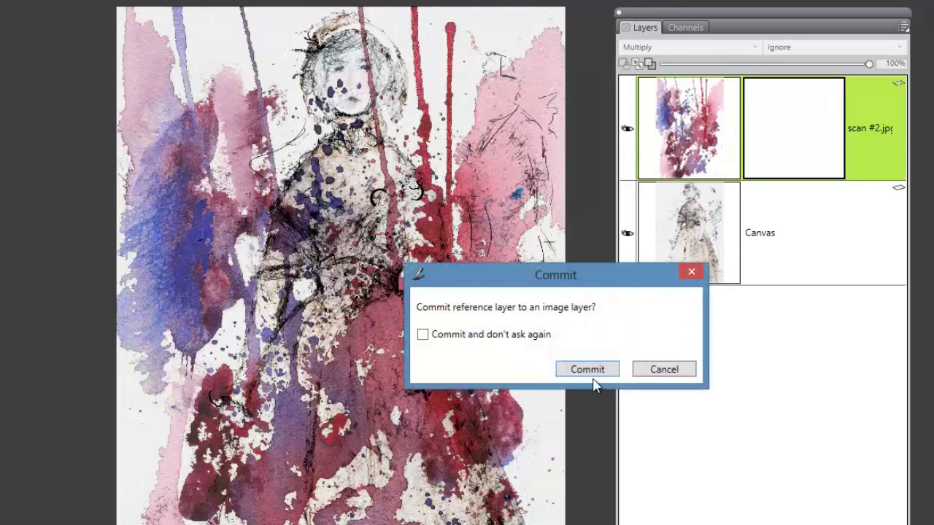
pyautogui.click(597, 372)
pyautogui.click(795, 156)
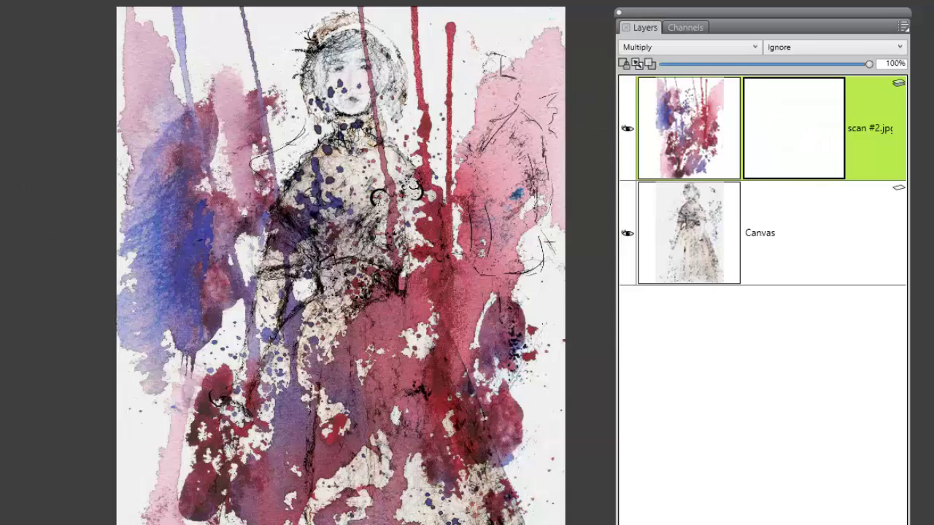
# Paint textured strokes on the scan's layer mask to thin the watercolor over the face, torso, both sides and lower skirt.
pyautogui.moveTo(434, 138)
pyautogui.mouseDown()
pyautogui.moveTo(425, 126)
pyautogui.moveTo(442, 84)
pyautogui.moveTo(427, 53)
pyautogui.moveTo(353, 73)
pyautogui.moveTo(371, 144)
pyautogui.moveTo(415, 76)
pyautogui.moveTo(409, 110)
pyautogui.moveTo(423, 168)
pyautogui.moveTo(445, 197)
pyautogui.moveTo(468, 54)
pyautogui.moveTo(370, 264)
pyautogui.moveTo(383, 237)
pyautogui.moveTo(267, 143)
pyautogui.moveTo(252, 109)
pyautogui.moveTo(267, 197)
pyautogui.moveTo(333, 95)
pyautogui.moveTo(310, 262)
pyautogui.moveTo(179, 167)
pyautogui.moveTo(153, 336)
pyautogui.moveTo(314, 365)
pyautogui.moveTo(184, 69)
pyautogui.moveTo(270, 153)
pyautogui.moveTo(365, 274)
pyautogui.moveTo(365, 362)
pyautogui.moveTo(358, 205)
pyautogui.moveTo(408, 299)
pyautogui.moveTo(420, 352)
pyautogui.moveTo(431, 261)
pyautogui.moveTo(416, 296)
pyautogui.moveTo(457, 208)
pyautogui.moveTo(448, 104)
pyautogui.moveTo(438, 79)
pyautogui.moveTo(362, 44)
pyautogui.moveTo(339, 44)
pyautogui.moveTo(232, 88)
pyautogui.moveTo(195, 145)
pyautogui.moveTo(333, 230)
pyautogui.moveTo(313, 310)
pyautogui.moveTo(136, 406)
pyautogui.moveTo(219, 423)
pyautogui.moveTo(329, 372)
pyautogui.moveTo(271, 489)
pyautogui.moveTo(403, 422)
pyautogui.moveTo(343, 409)
pyautogui.moveTo(288, 427)
pyautogui.moveTo(226, 419)
pyautogui.moveTo(154, 225)
pyautogui.moveTo(137, 232)
pyautogui.moveTo(122, 128)
pyautogui.mouseUp()
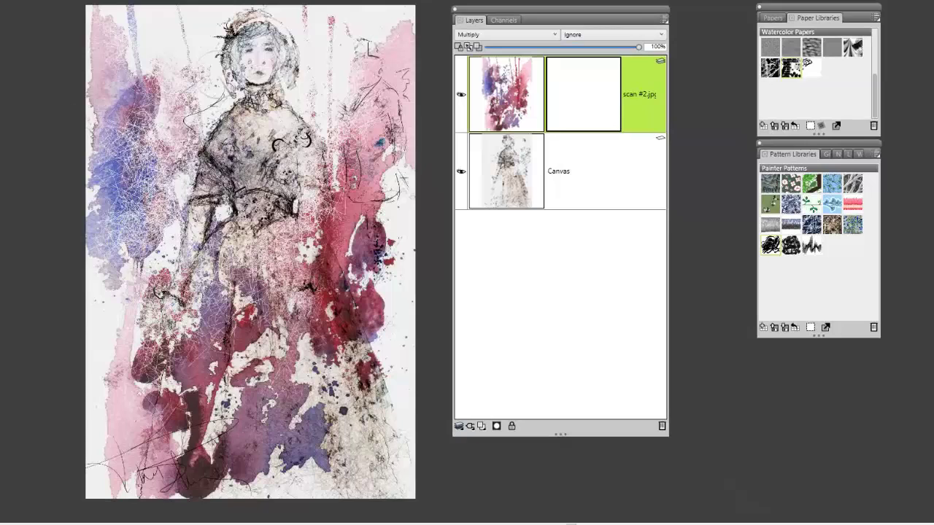
pyautogui.moveTo(376, 299)
pyautogui.mouseDown()
pyautogui.moveTo(396, 261)
pyautogui.moveTo(340, 313)
pyautogui.moveTo(417, 241)
pyautogui.moveTo(420, 120)
pyautogui.mouseUp()
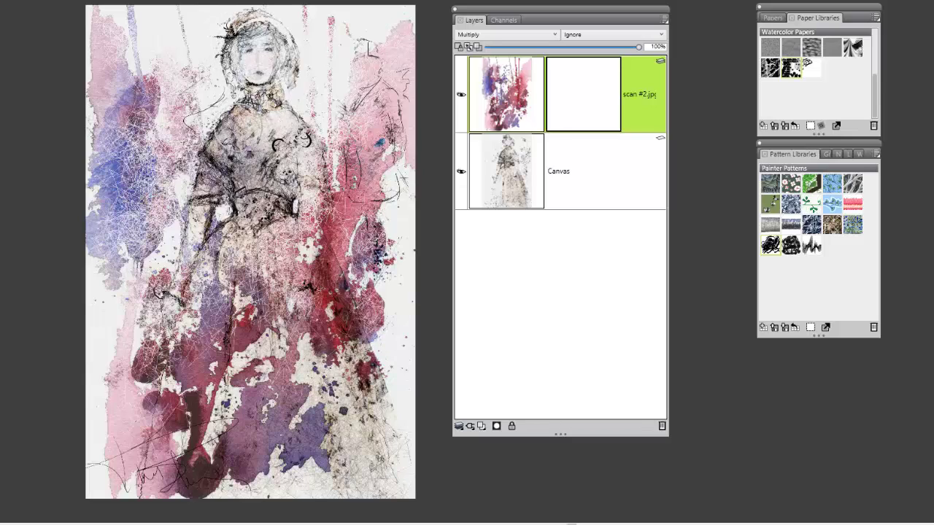
pyautogui.moveTo(232, 141)
pyautogui.mouseDown()
pyautogui.moveTo(248, 167)
pyautogui.moveTo(292, 178)
pyautogui.moveTo(314, 233)
pyautogui.moveTo(286, 241)
pyautogui.mouseUp()
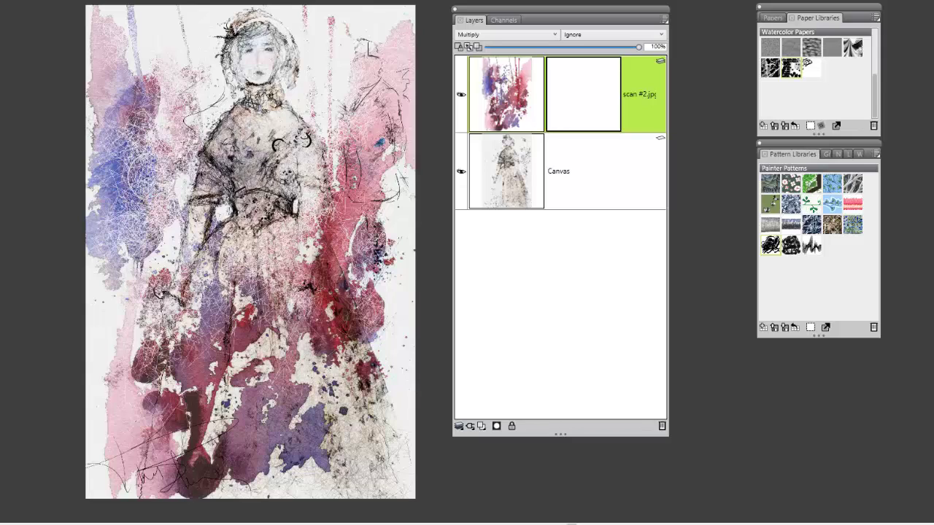
pyautogui.moveTo(140, 170); pyautogui.dragTo(130, 48)
pyautogui.moveTo(116, 164); pyautogui.dragTo(92, 198)
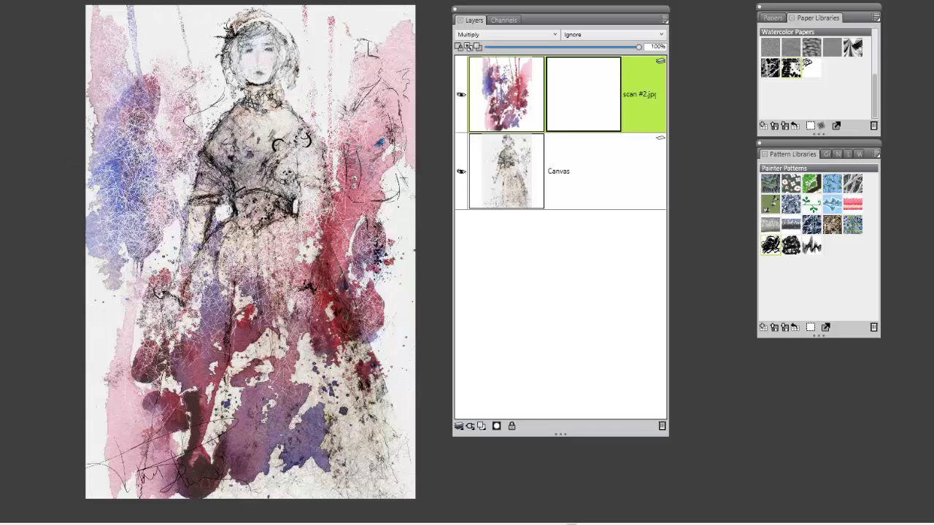
pyautogui.moveTo(390, 47)
pyautogui.mouseDown()
pyautogui.moveTo(327, 39)
pyautogui.moveTo(338, 27)
pyautogui.moveTo(183, 35)
pyautogui.moveTo(167, 20)
pyautogui.moveTo(146, 30)
pyautogui.moveTo(290, 29)
pyautogui.mouseUp()
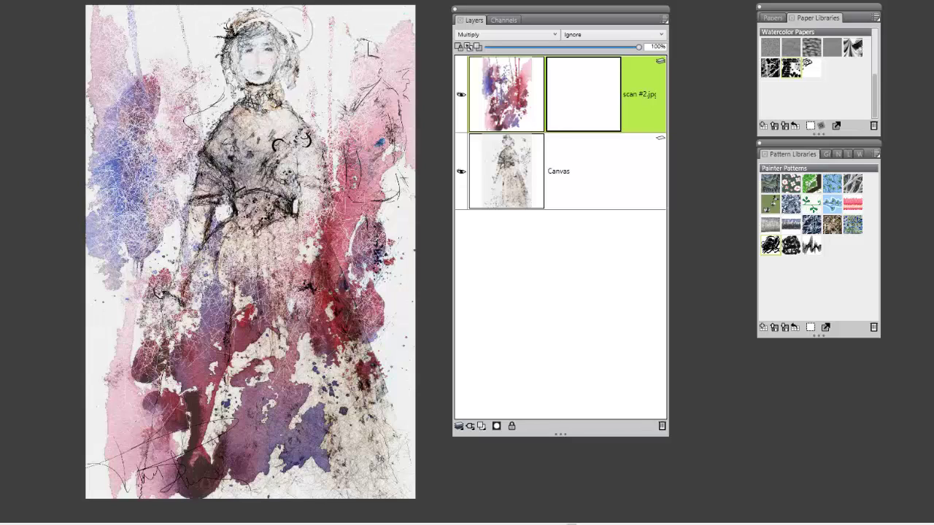
pyautogui.moveTo(360, 303); pyautogui.dragTo(383, 291)
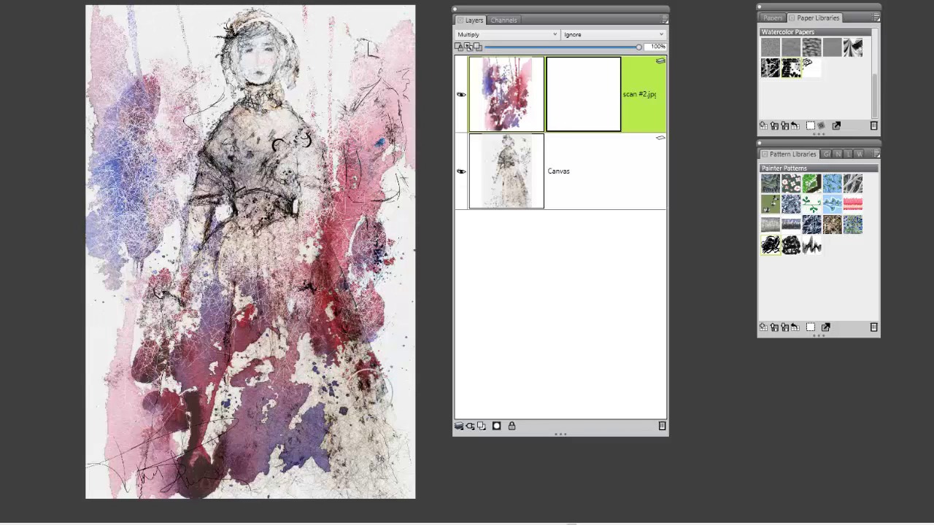
pyautogui.moveTo(370, 381)
pyautogui.mouseDown()
pyautogui.moveTo(398, 430)
pyautogui.moveTo(336, 288)
pyautogui.moveTo(394, 343)
pyautogui.moveTo(330, 429)
pyautogui.moveTo(288, 452)
pyautogui.moveTo(284, 410)
pyautogui.mouseUp()
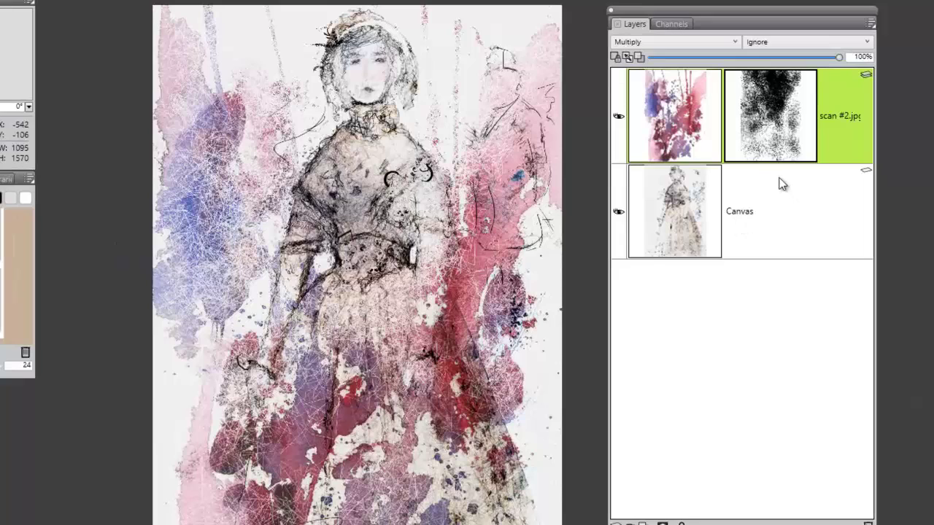
# Disable the scan layer's mask and drop the layers onto the canvas.
pyautogui.rightClick(780, 141)
pyautogui.click(657, 165)
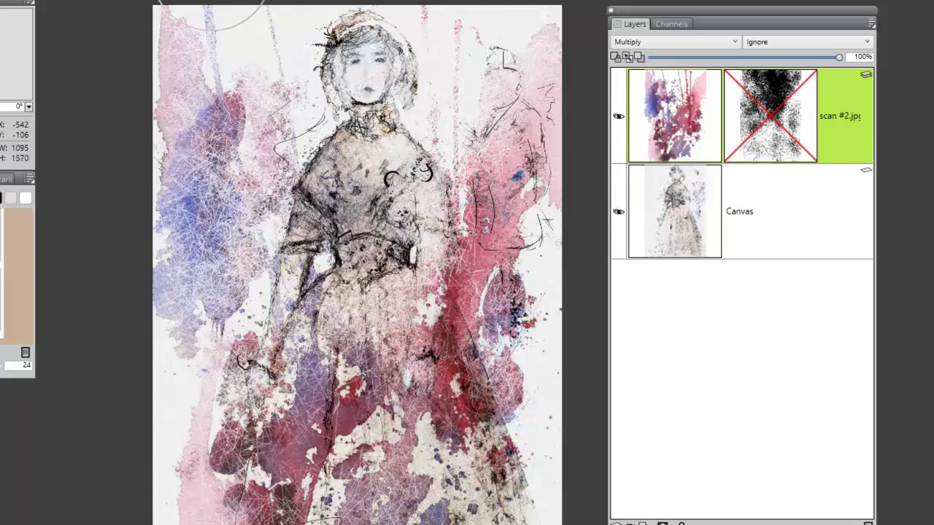
pyautogui.hotkey('alt', 'l')
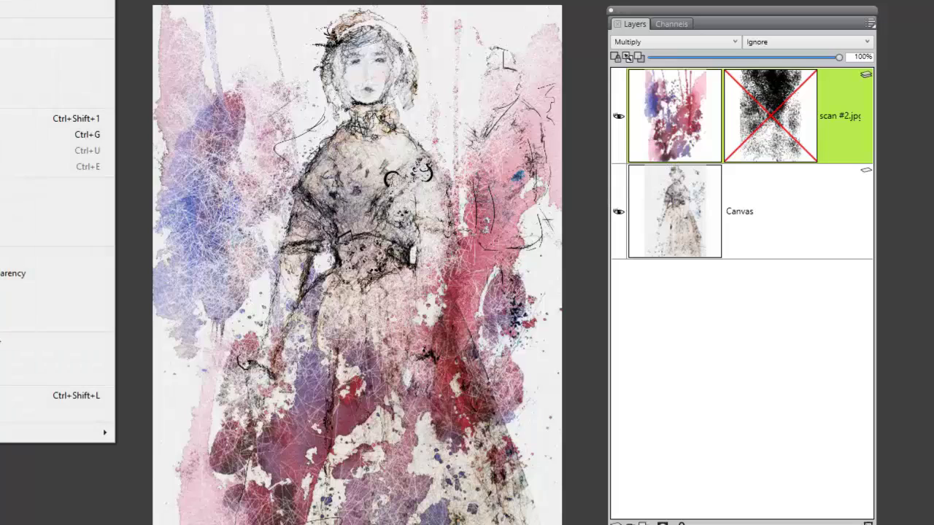
pyautogui.click(51, 205)
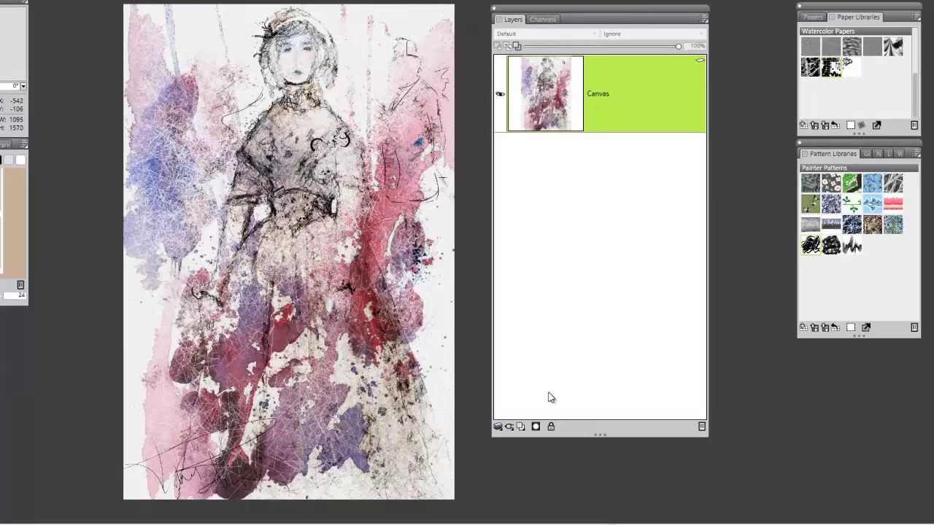
# Create a new layer above the canvas and fill it with the current neutral gray at 100% opacity.
pyautogui.click(520, 427)
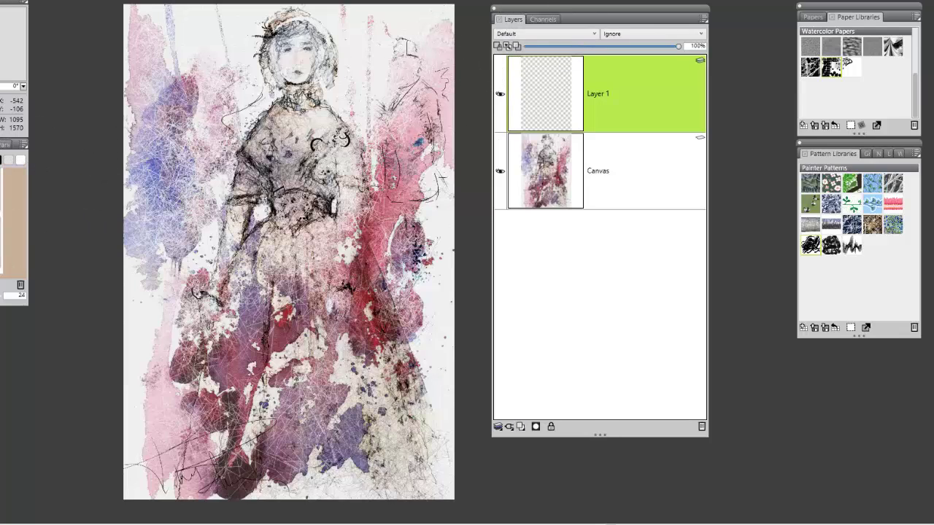
pyautogui.hotkey('ctrl', '1')
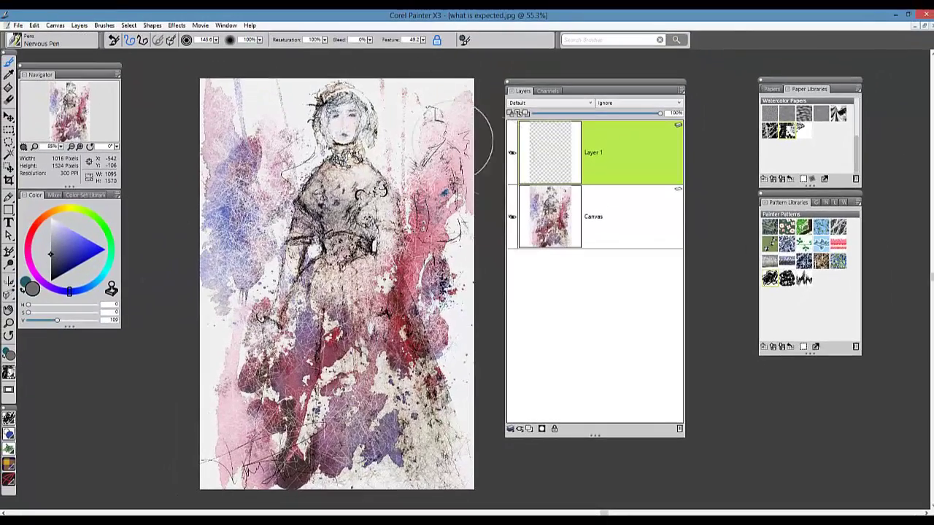
pyautogui.hotkey('ctrl', 'f')
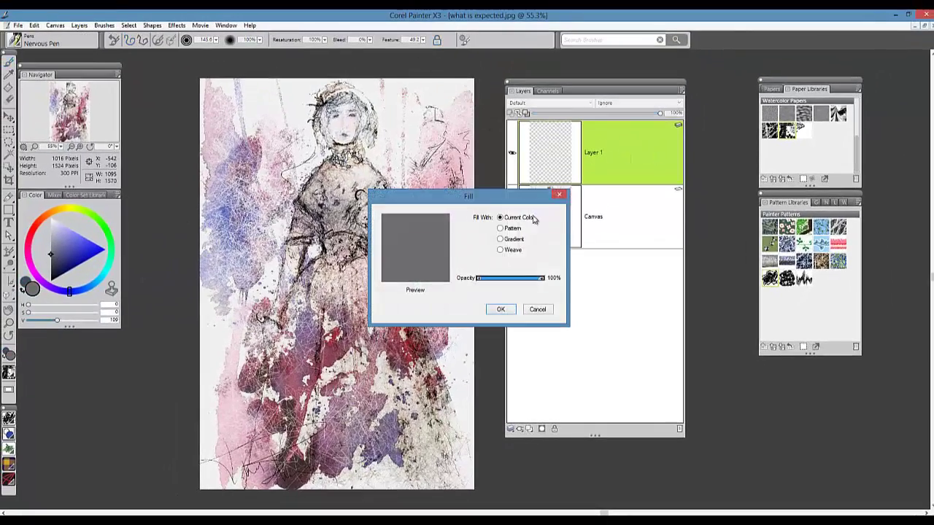
pyautogui.click(502, 310)
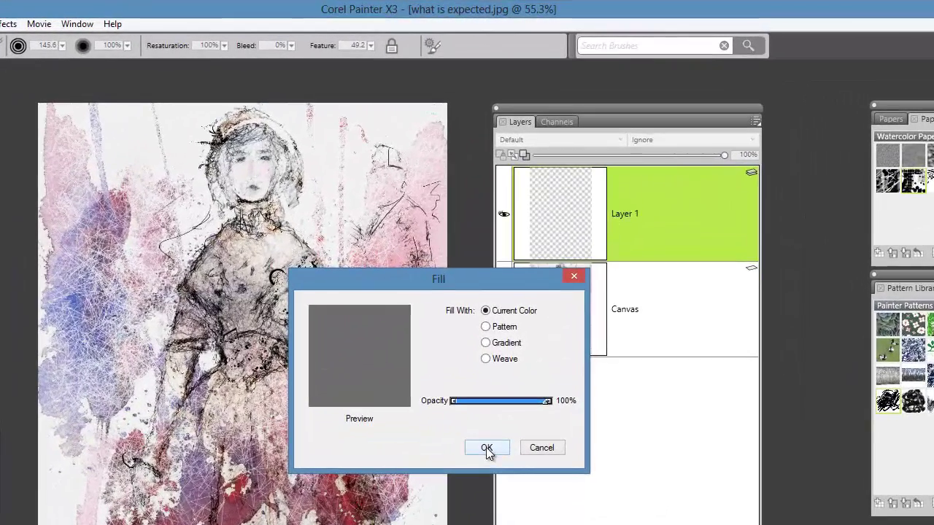
pyautogui.click(486, 448)
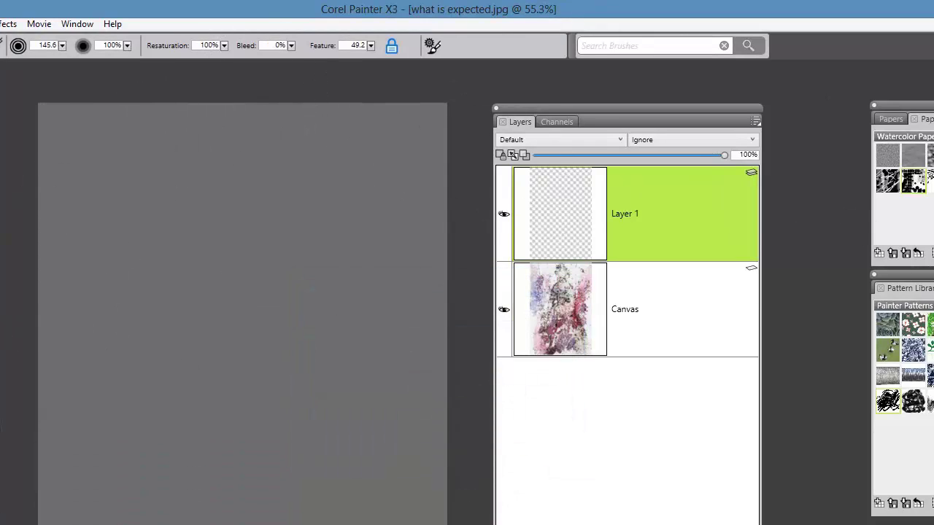
# Apply a surface texture to the gray layer using the second paper in Watercolor Papers, with Amount 151% and Picture 100%.
pyautogui.click(918, 159)
pyautogui.click(9, 24)
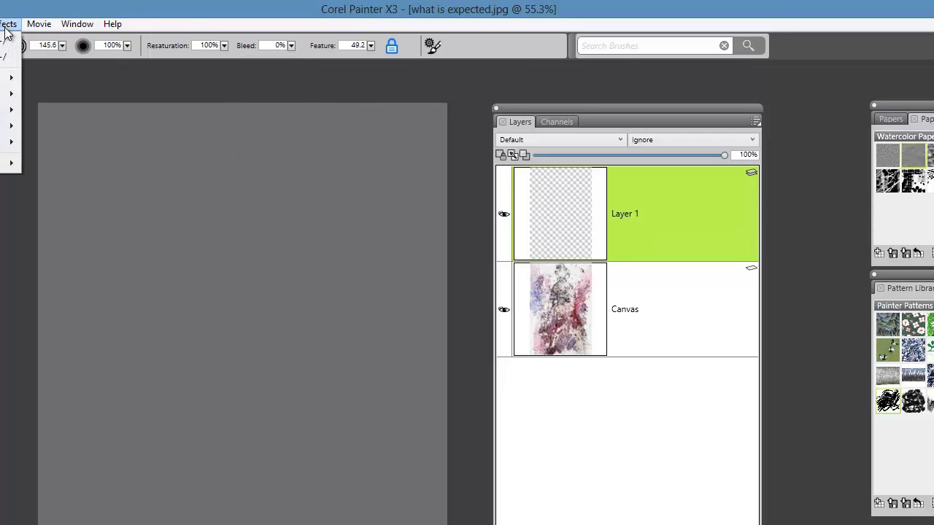
pyautogui.moveTo(11, 94)
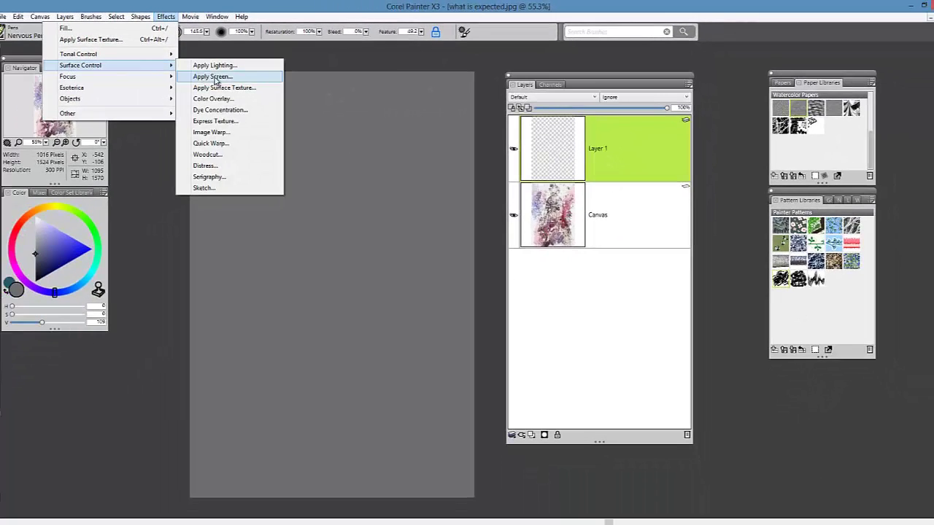
pyautogui.click(223, 88)
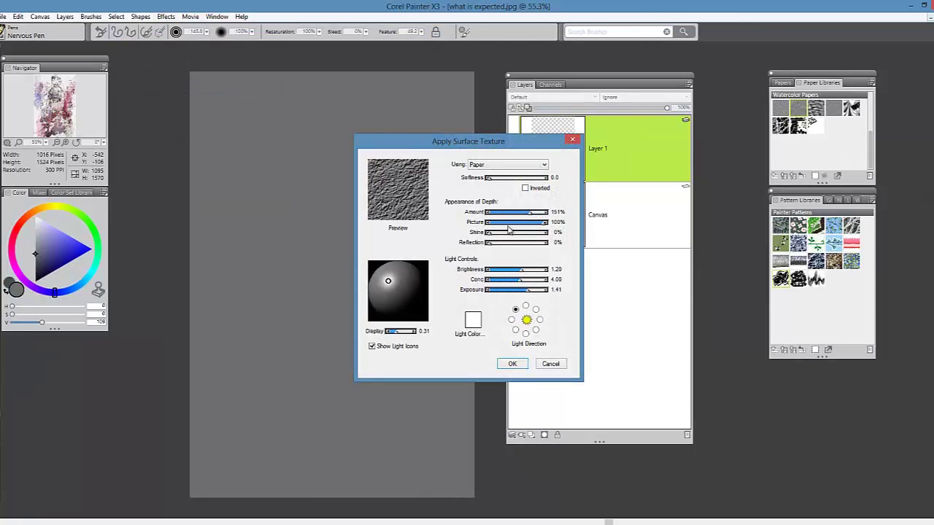
pyautogui.click(514, 364)
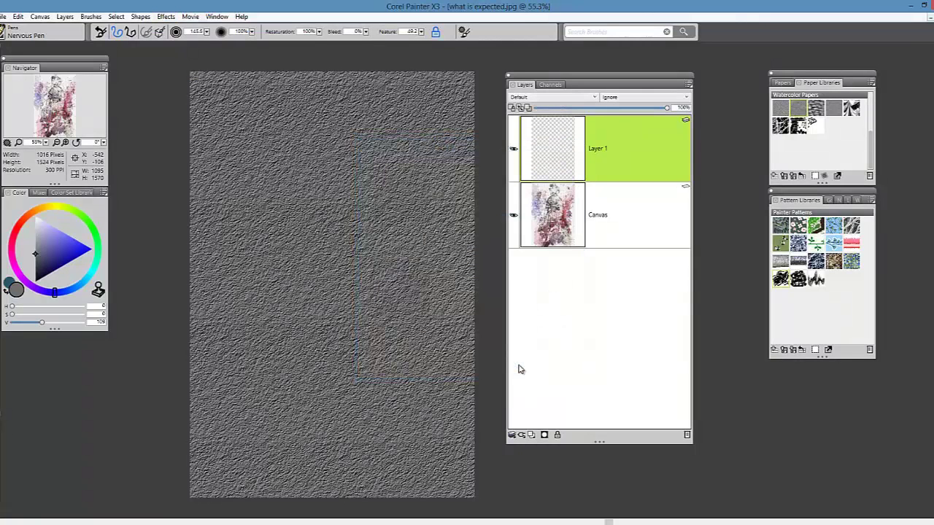
# Try the Multiply composite method on the gray texture layer at 58% and 11% opacity.
pyautogui.click(559, 100)
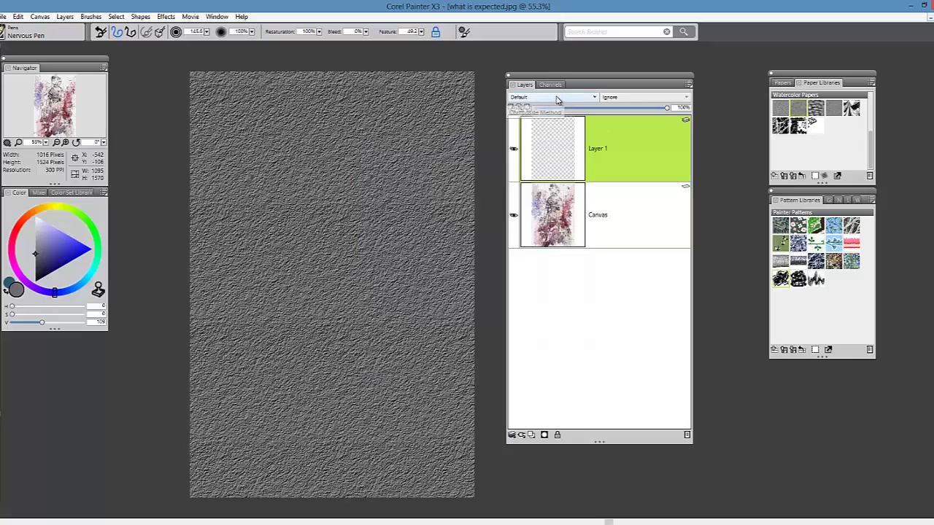
pyautogui.click(534, 196)
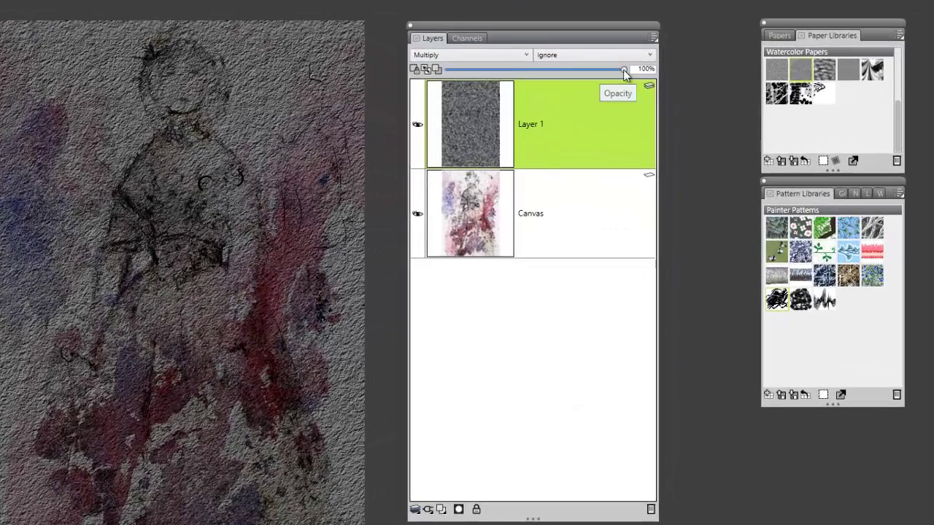
pyautogui.moveTo(624, 70); pyautogui.dragTo(563, 73)
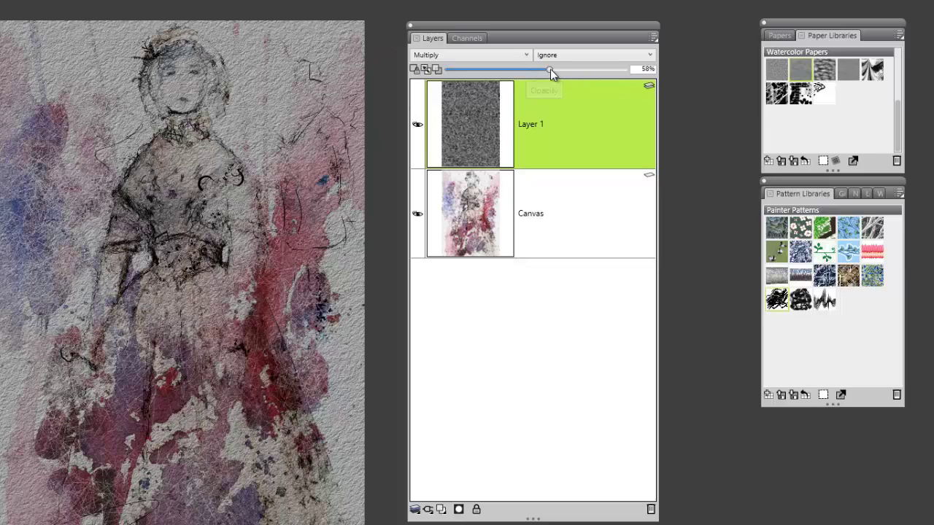
pyautogui.moveTo(549, 70); pyautogui.dragTo(470, 71)
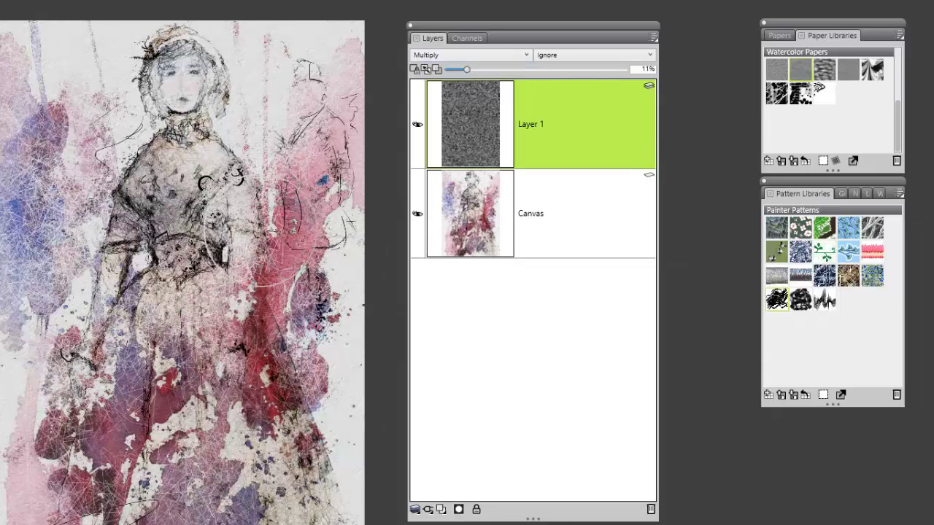
# Set the gray texture layer's composite method to Overlay and its opacity to 88%.
pyautogui.click(472, 54)
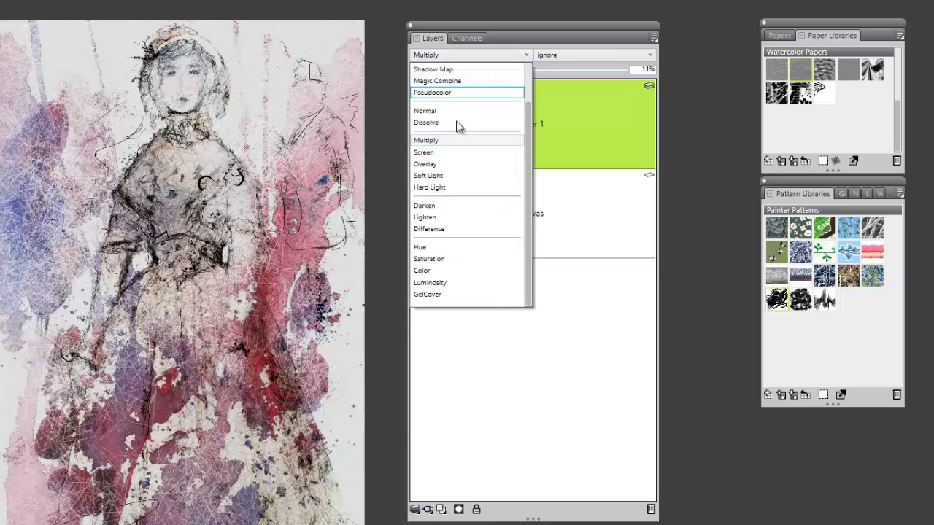
pyautogui.click(455, 164)
pyautogui.moveTo(469, 70); pyautogui.dragTo(605, 76)
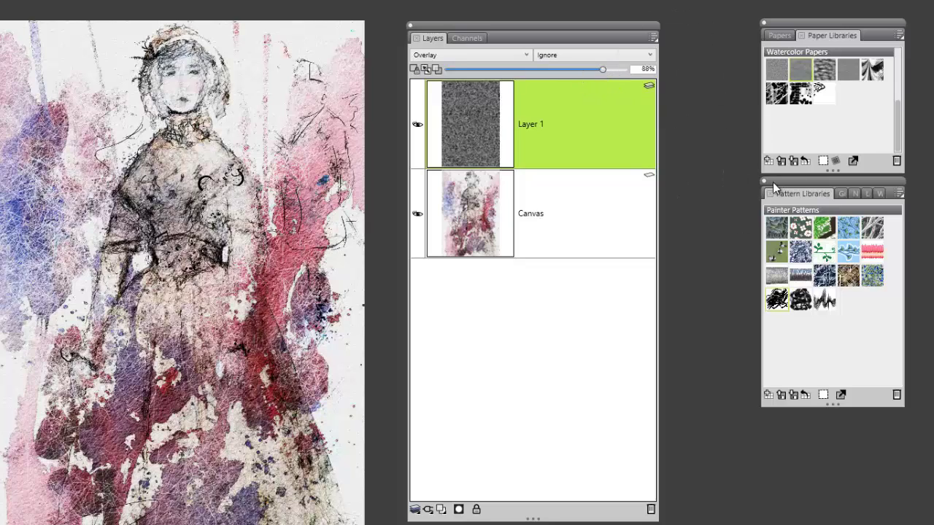